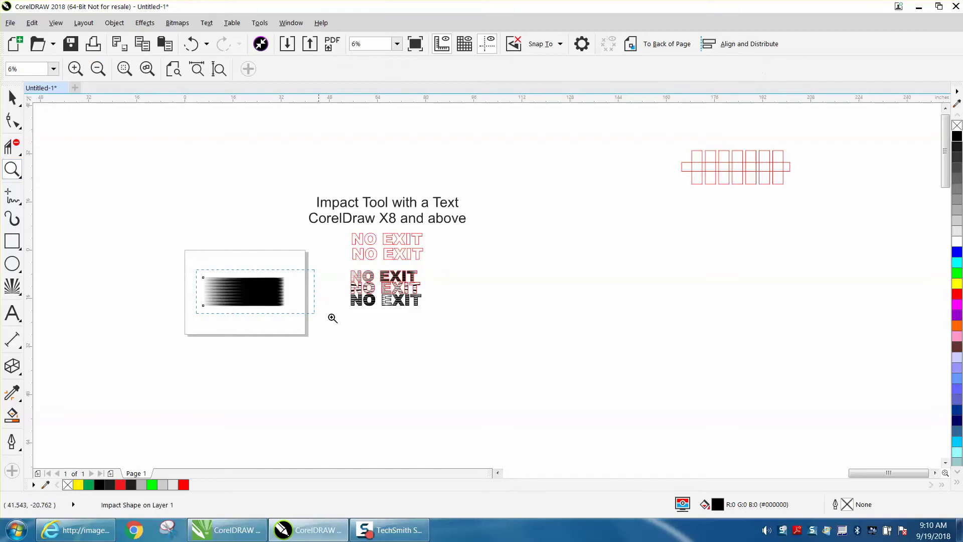
Step: Select the impact shape and set its maximum line width to 1.000 inch
click(14, 97)
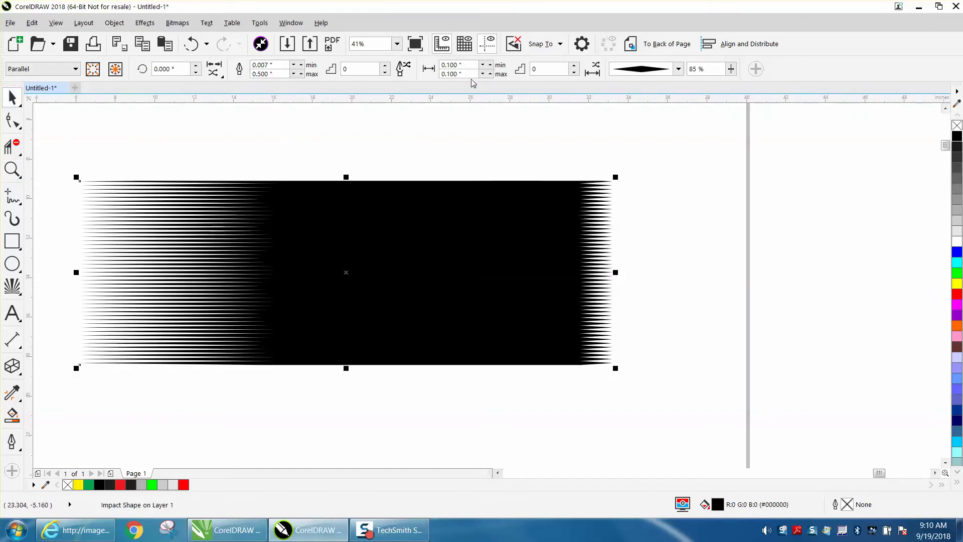
click(294, 74)
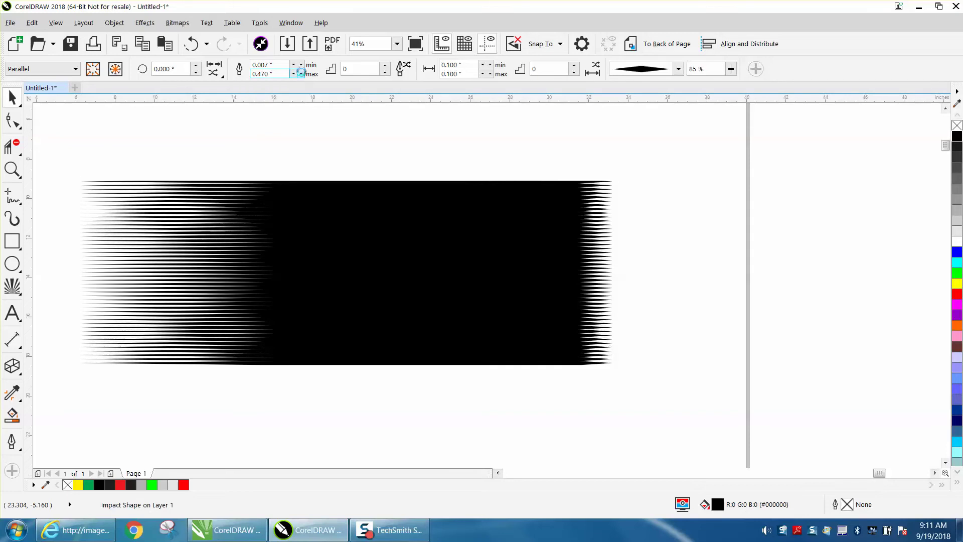
click(302, 73)
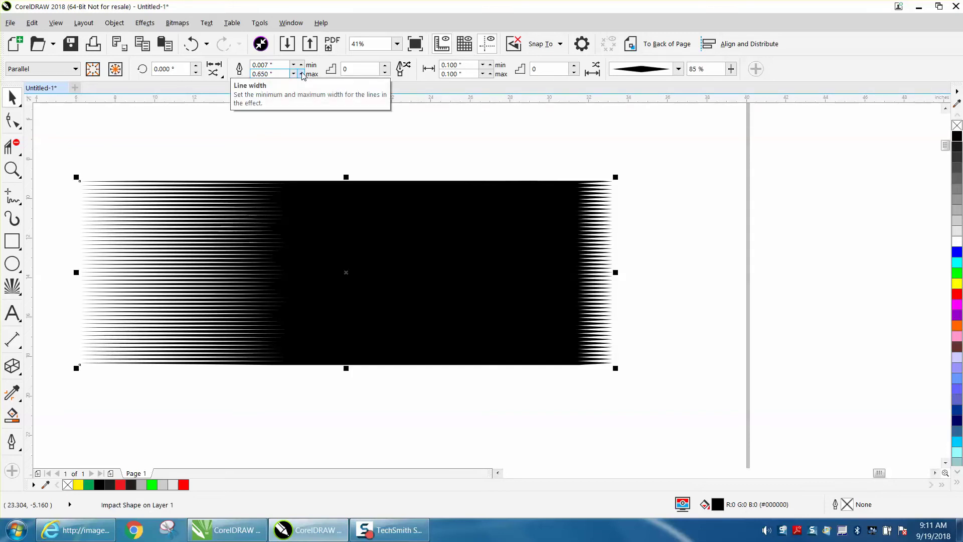
click(301, 73)
drag(286, 73, 249, 74)
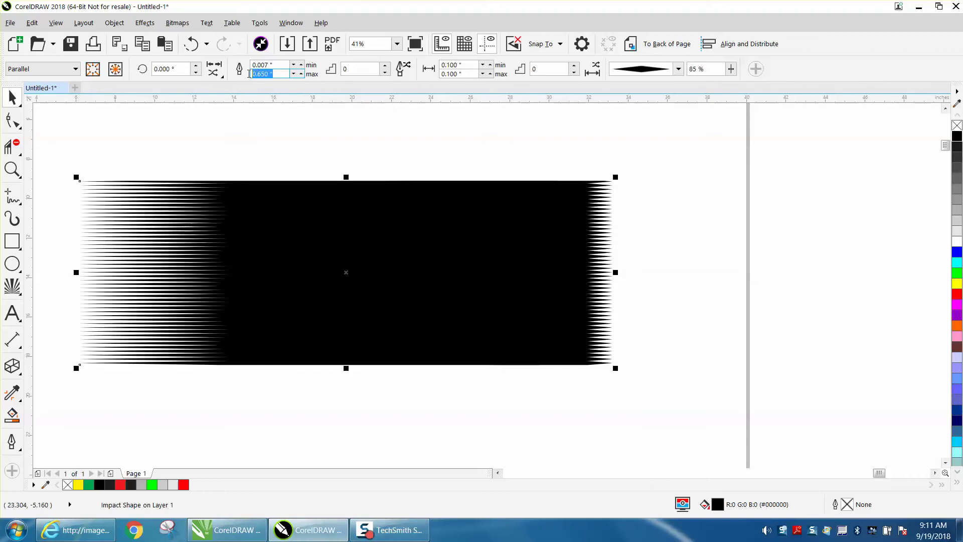
text(1)
key(Return)
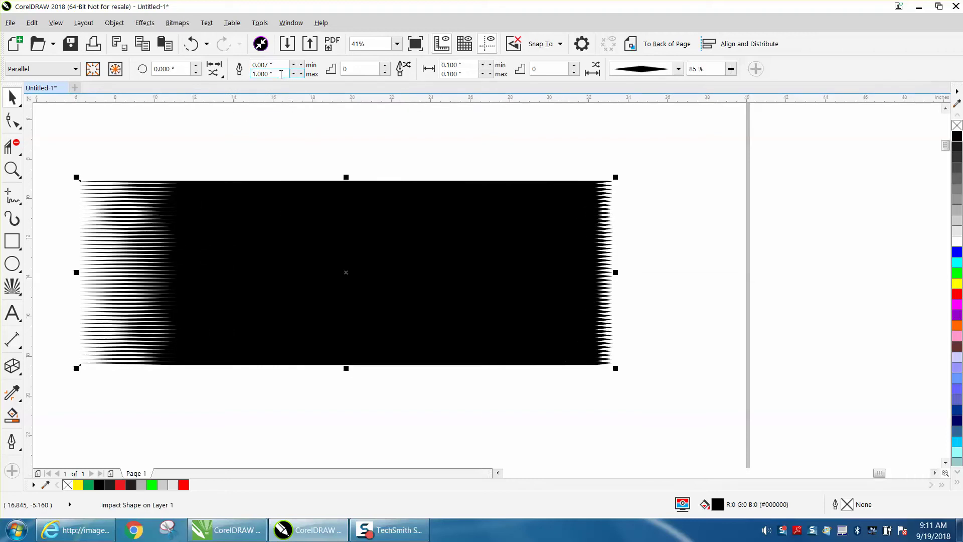
Step: Set the impact shape's minimum line width to 1 inch and its maximum line width to 5 inches
drag(288, 64, 245, 65)
text(1)
key(Return)
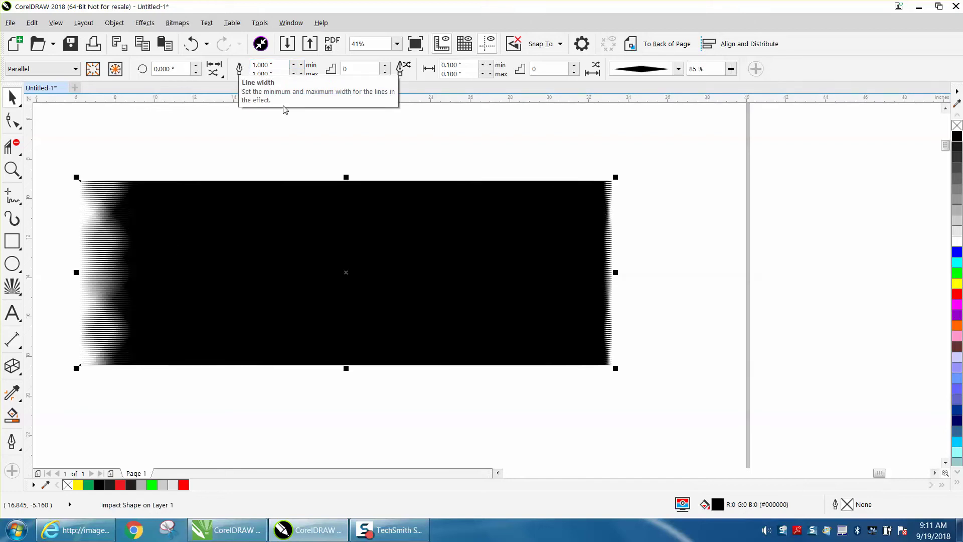
double_click(285, 74)
text(5)
key(Return)
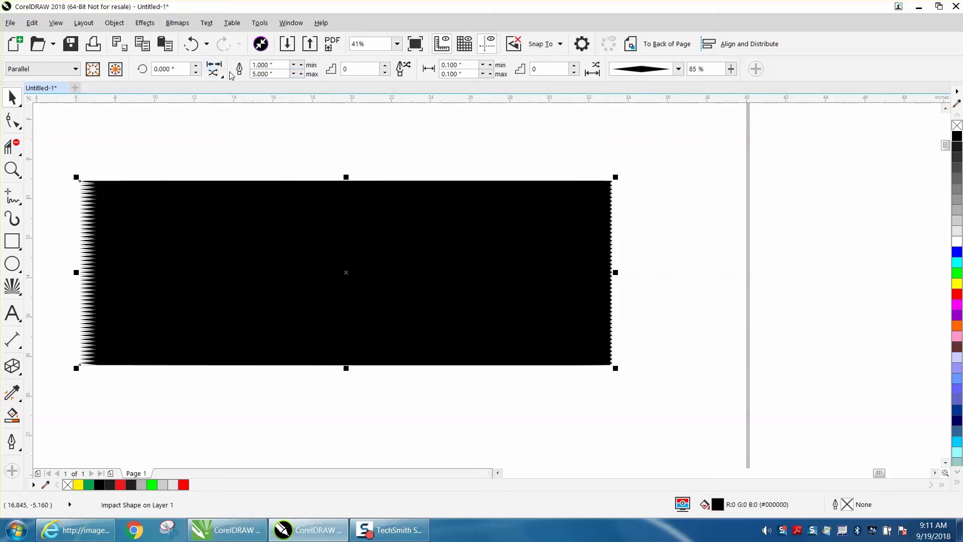
Step: Reduce the impact shape's maximum line width to 0.02 inches
drag(259, 74, 236, 81)
text(.)
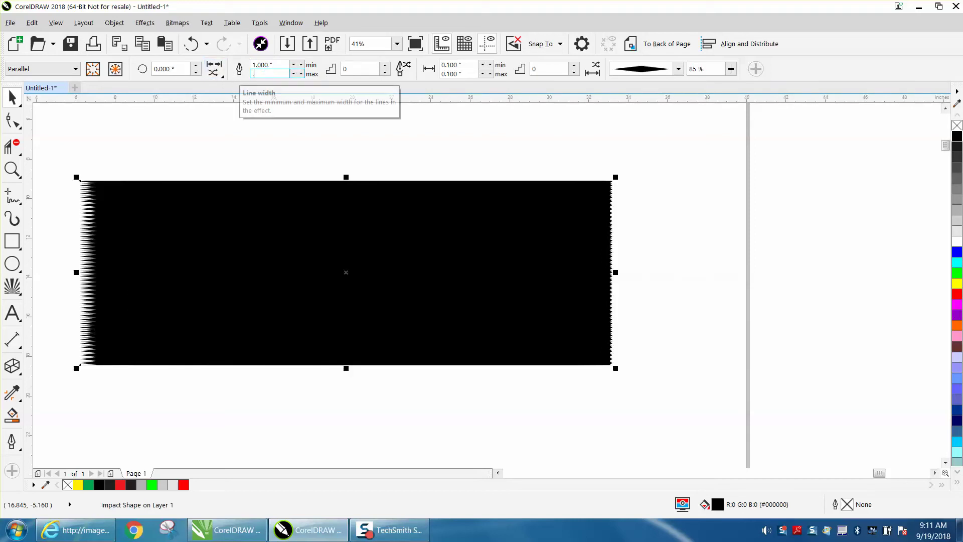
text(02)
key(Return)
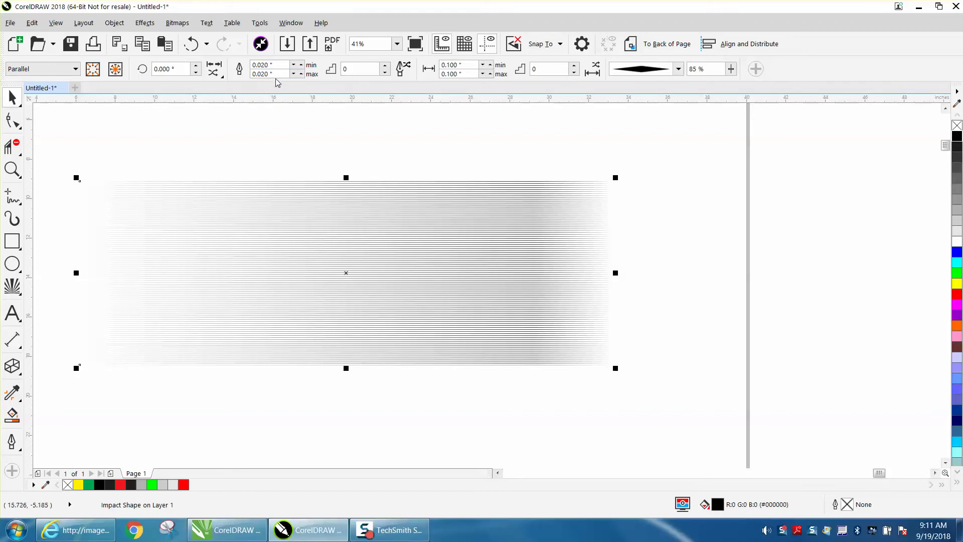
Step: Raise the impact shape's minimum line width to 0.200 inches and its minimum line spacing to 0.180 inches
click(300, 66)
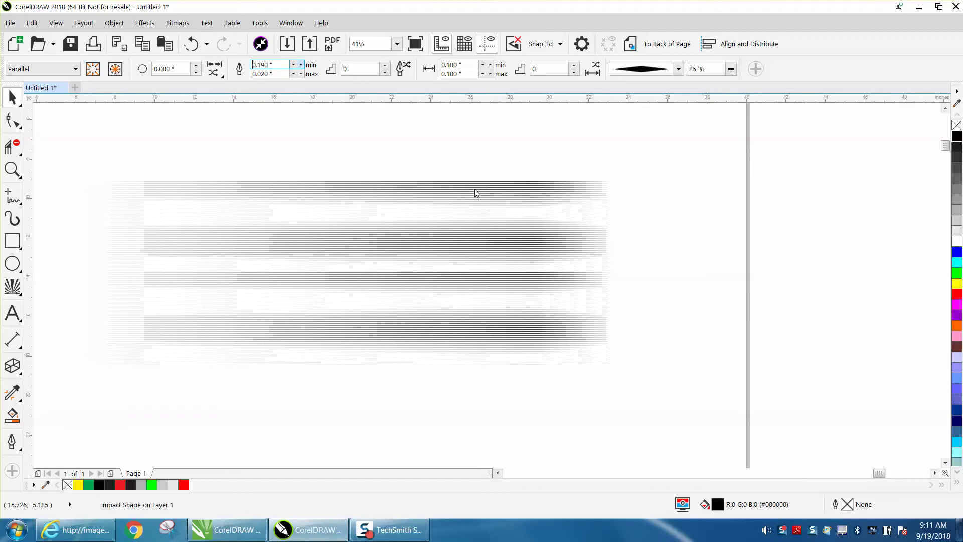
key(Up)
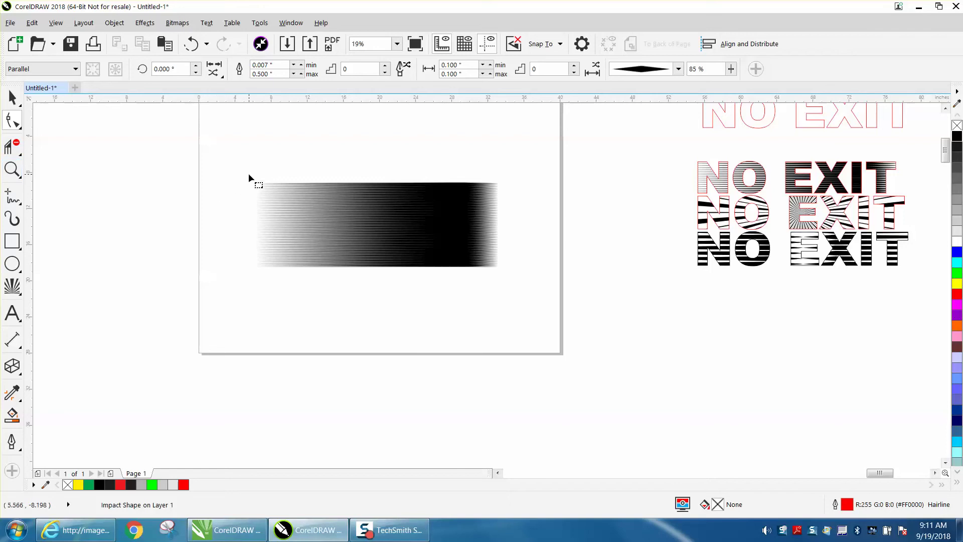
click(12, 170)
drag(239, 184, 543, 262)
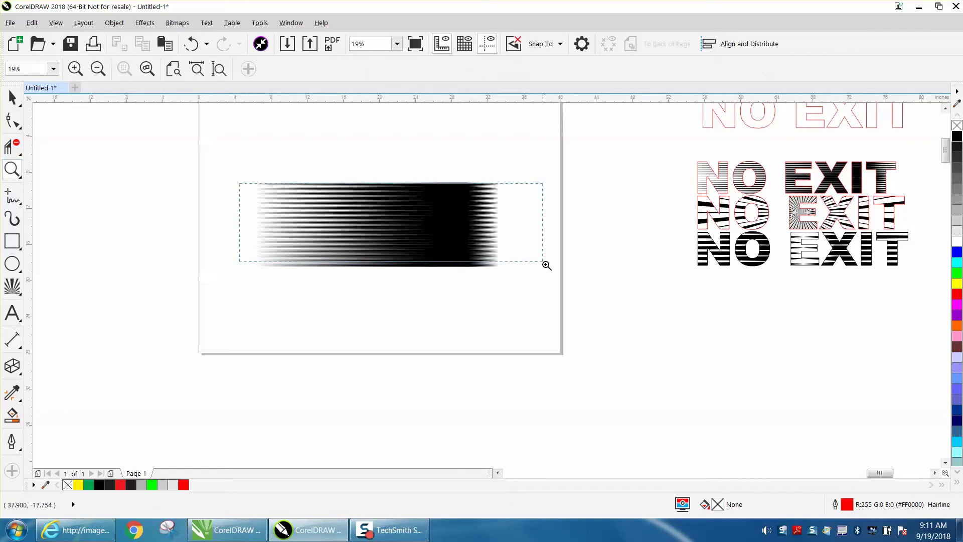
click(15, 100)
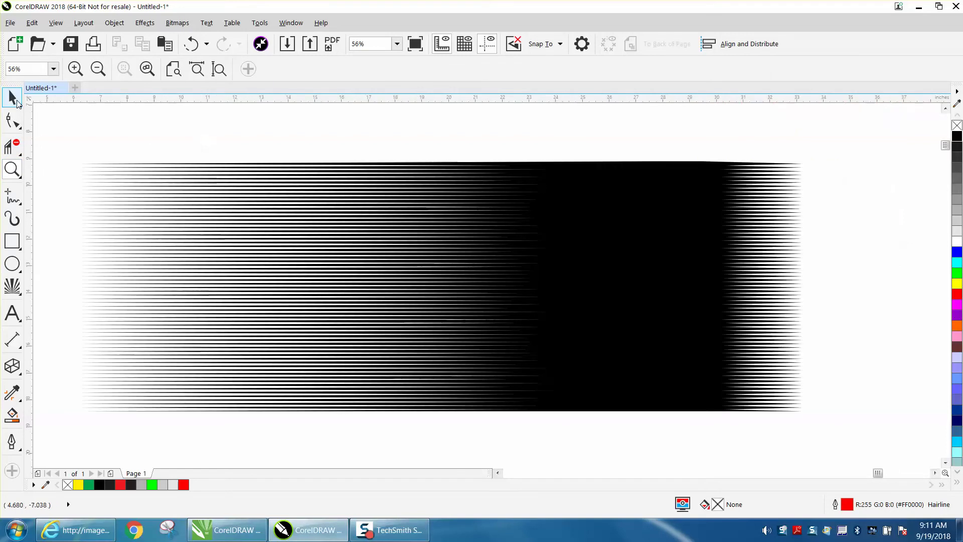
click(498, 179)
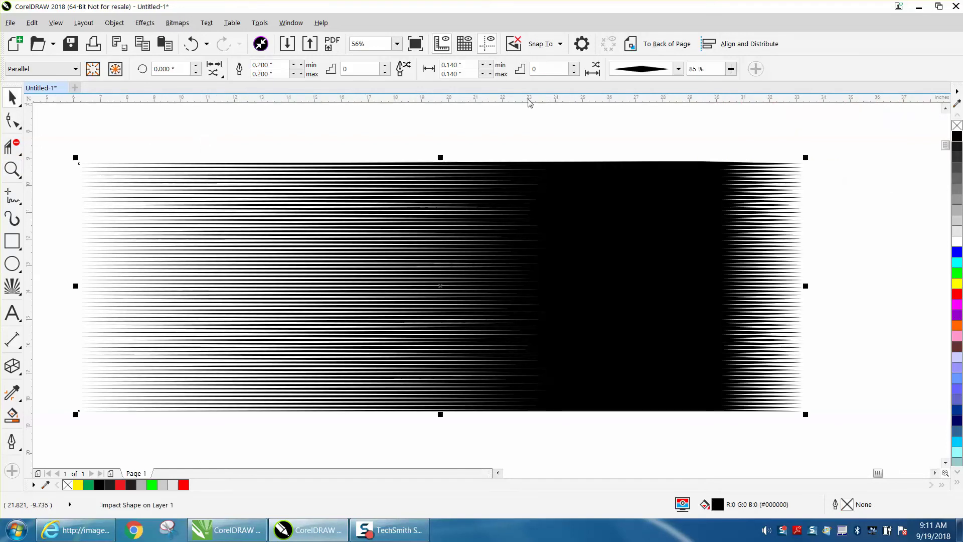
click(490, 65)
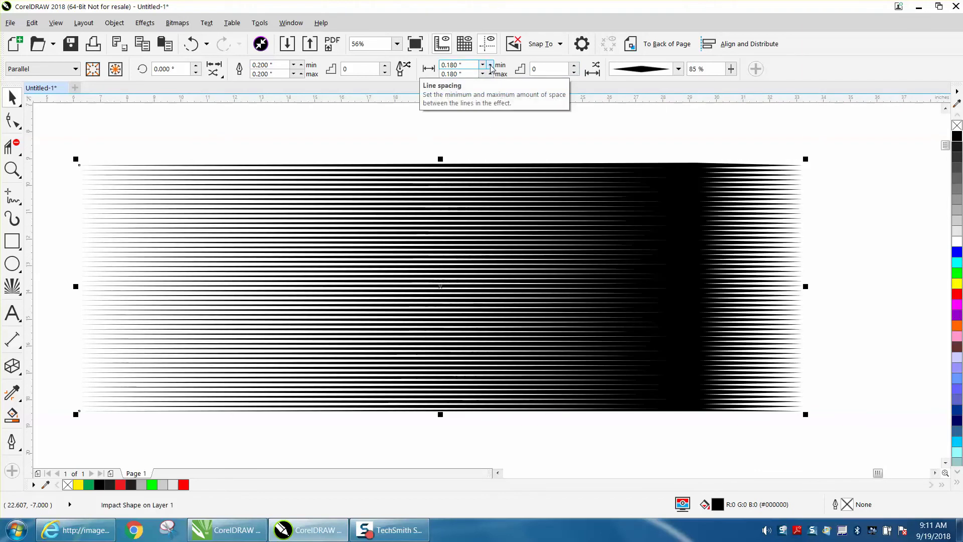
Step: Move the lower of the two plain NO EXIT outline texts onto the page, just above the impact shape
scroll(514, 189, down, 3)
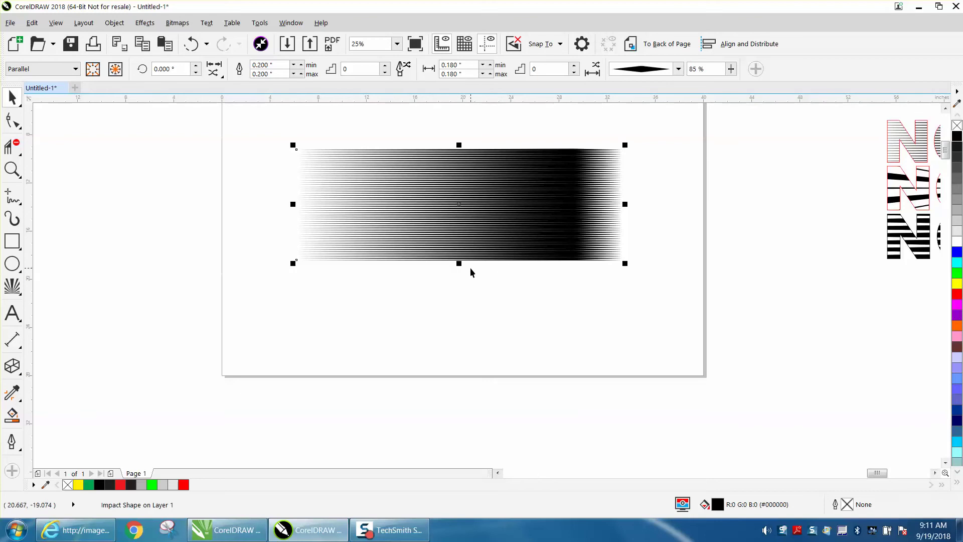
scroll(471, 269, down, 2)
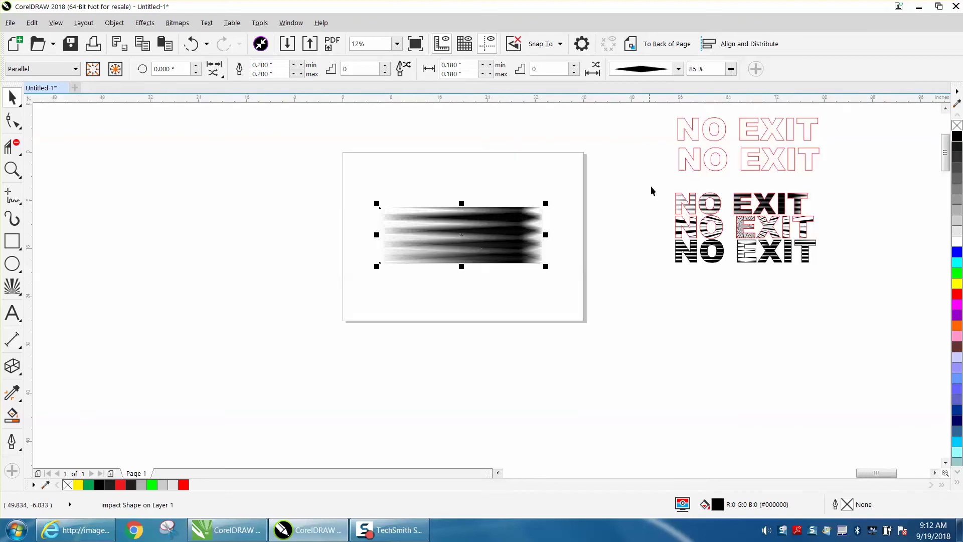
drag(683, 173, 398, 193)
Step: PowerClip the impact shape inside the NO EXIT outline text on the page
click(444, 232)
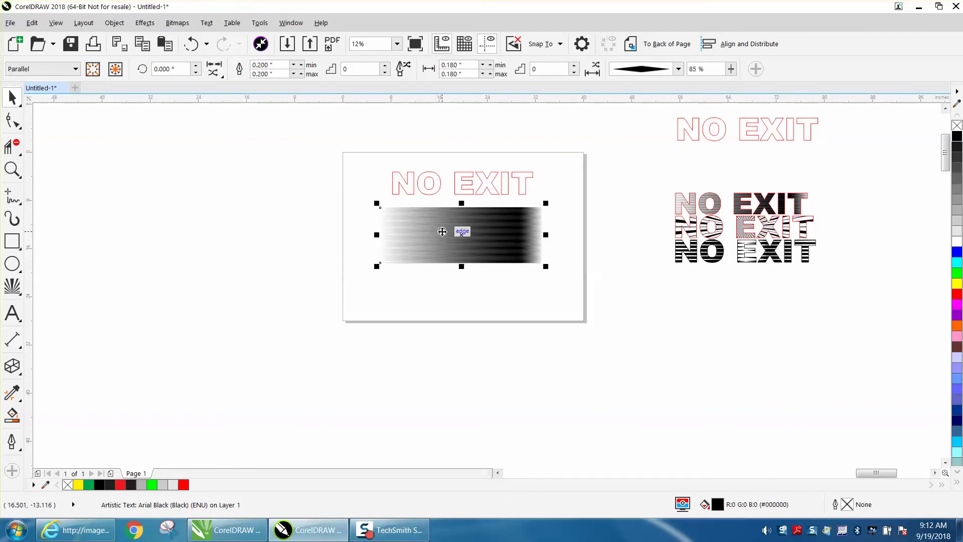
click(144, 25)
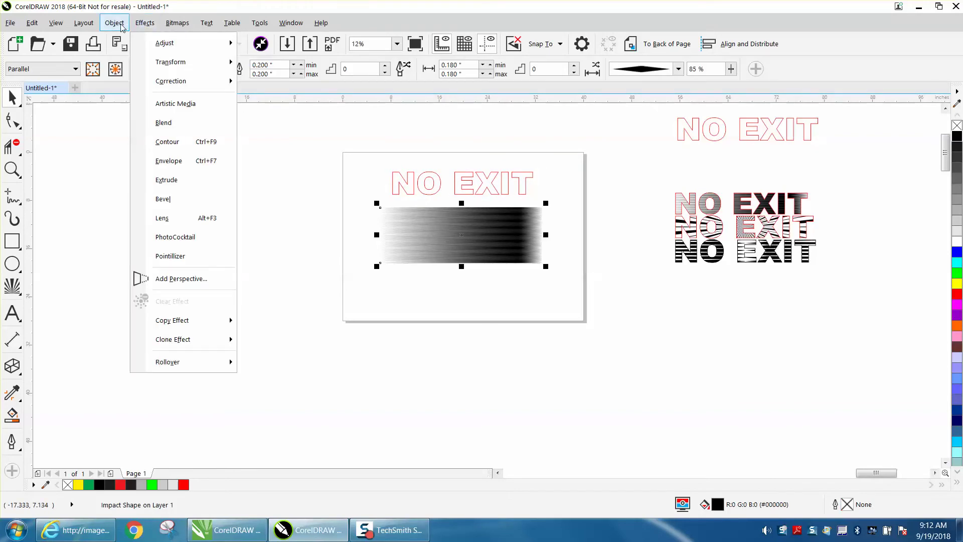
mouse_move(121, 27)
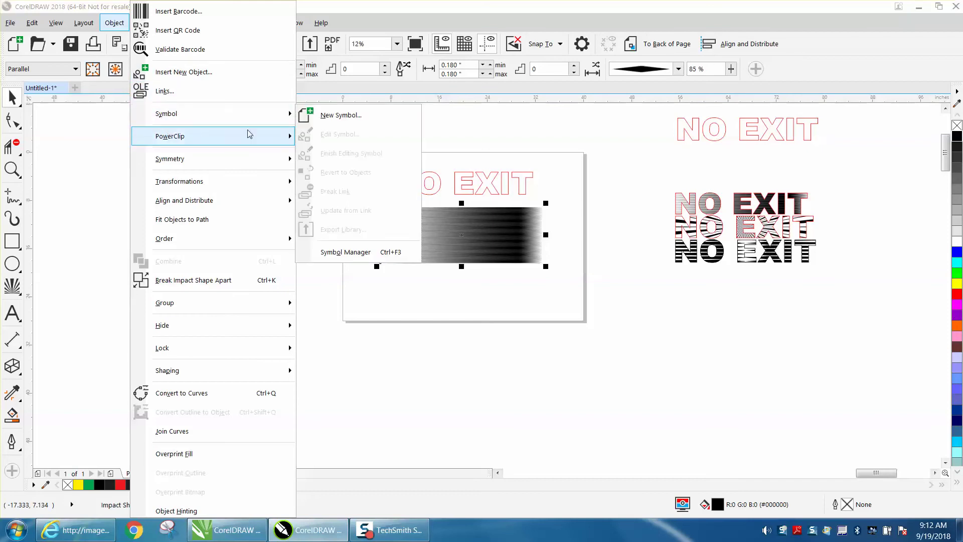
mouse_move(244, 136)
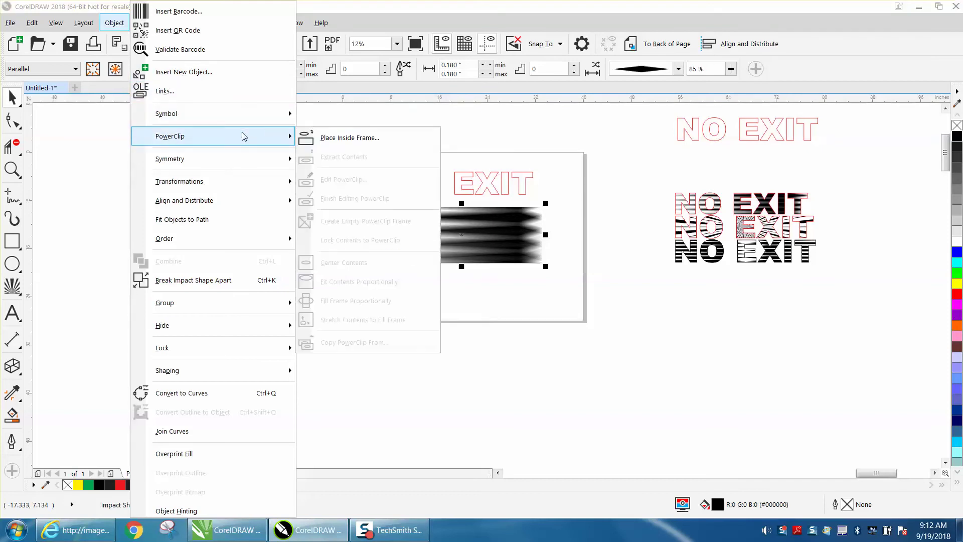
click(327, 136)
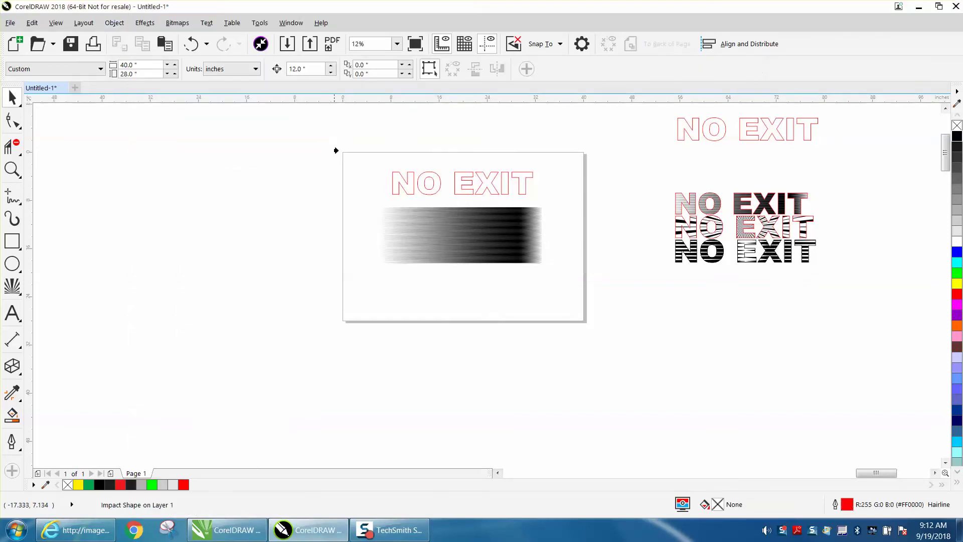
click(392, 183)
Step: Edit the NO EXIT PowerClip contents so the impact shape sits farther left and slightly lower, and finish editing
click(12, 169)
drag(384, 170, 555, 202)
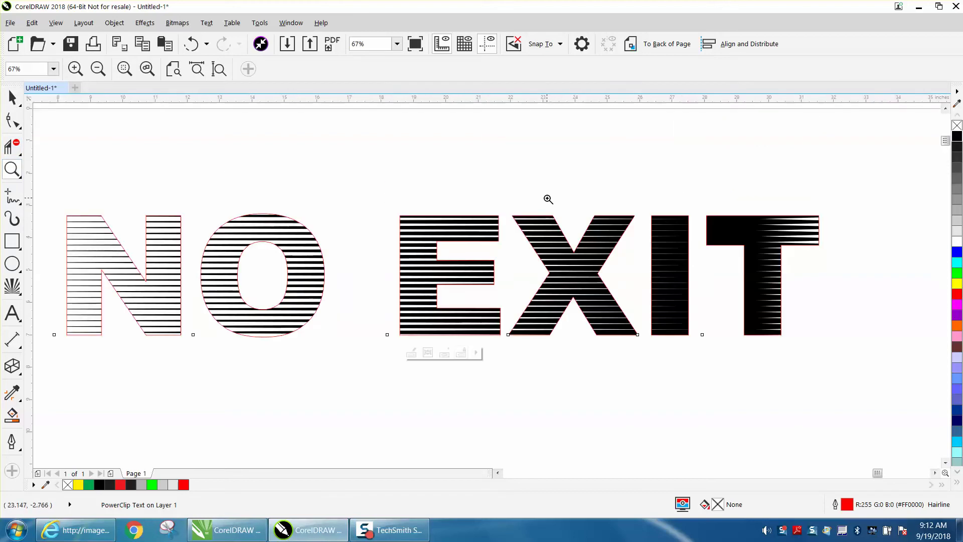
click(412, 355)
click(13, 97)
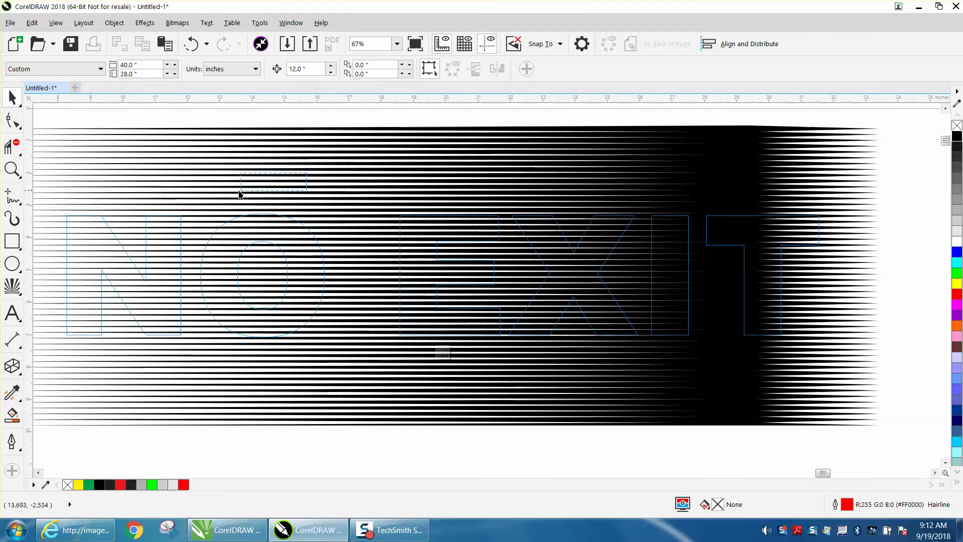
click(387, 181)
drag(387, 181, 312, 184)
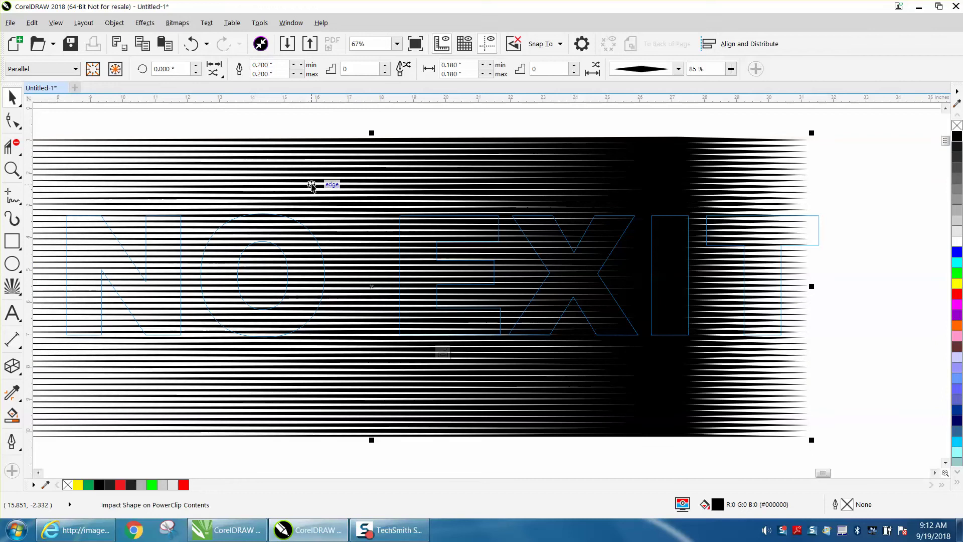
click(387, 403)
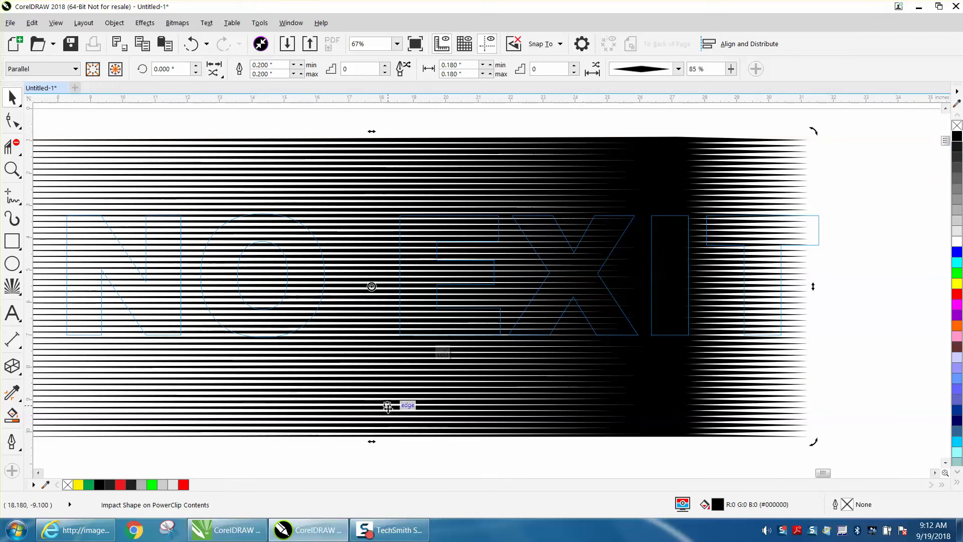
click(443, 357)
scroll(443, 353, down, 3)
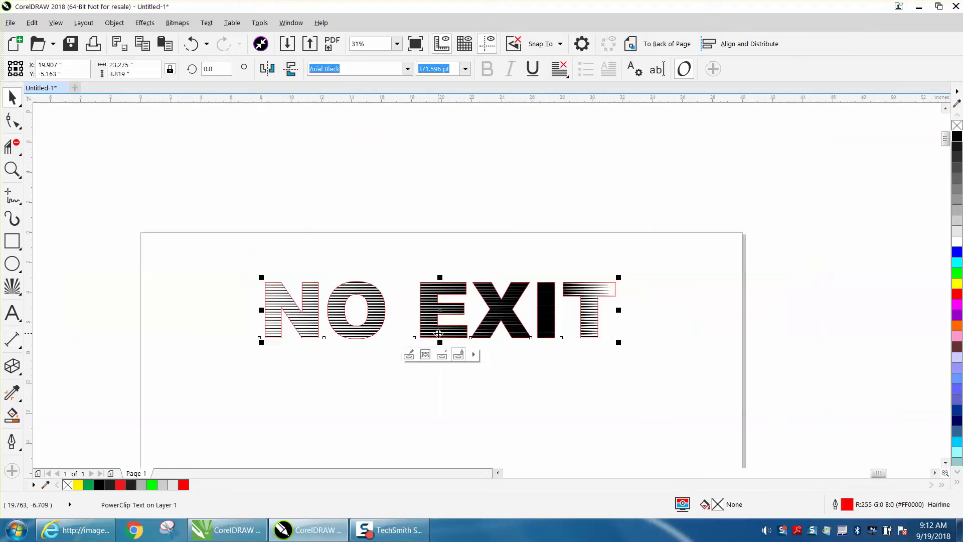
Step: Undo finishing the PowerClip edit and move the impact shape off the page, above and left of the text
click(193, 45)
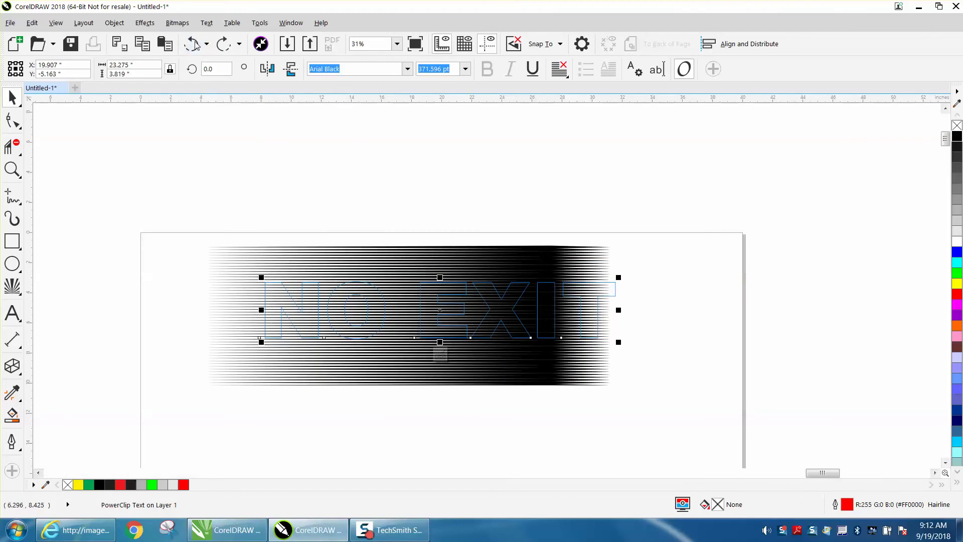
scroll(469, 210, down, 2)
drag(457, 232, 276, 148)
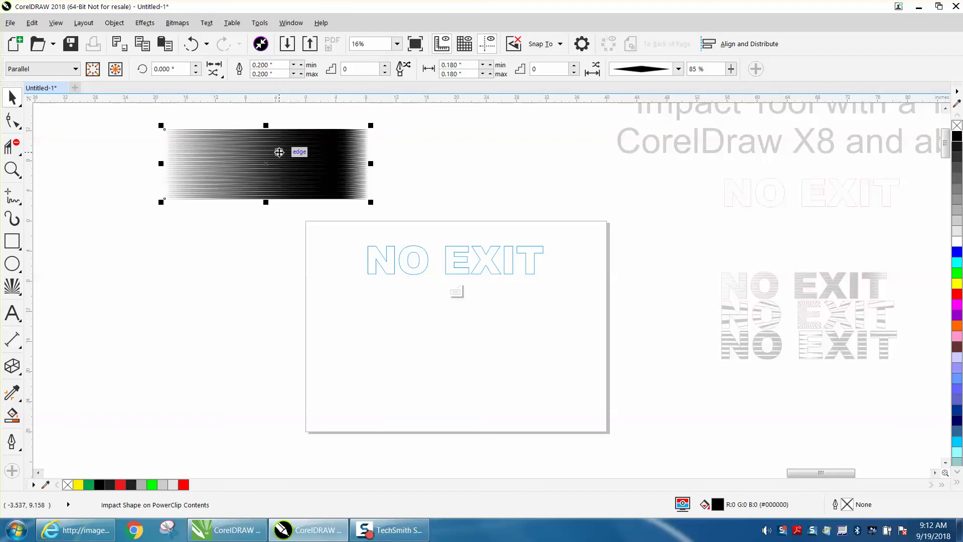
Step: Make a mirrored copy of the impact shape against its left side and group the two shapes
drag(371, 164, 337, 224)
scroll(236, 228, down, 1)
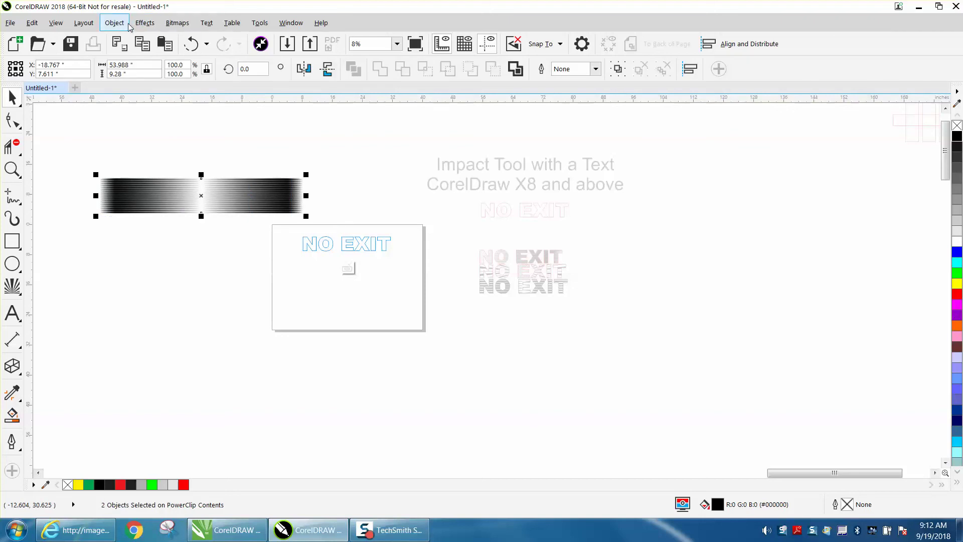
key(ctrl+g)
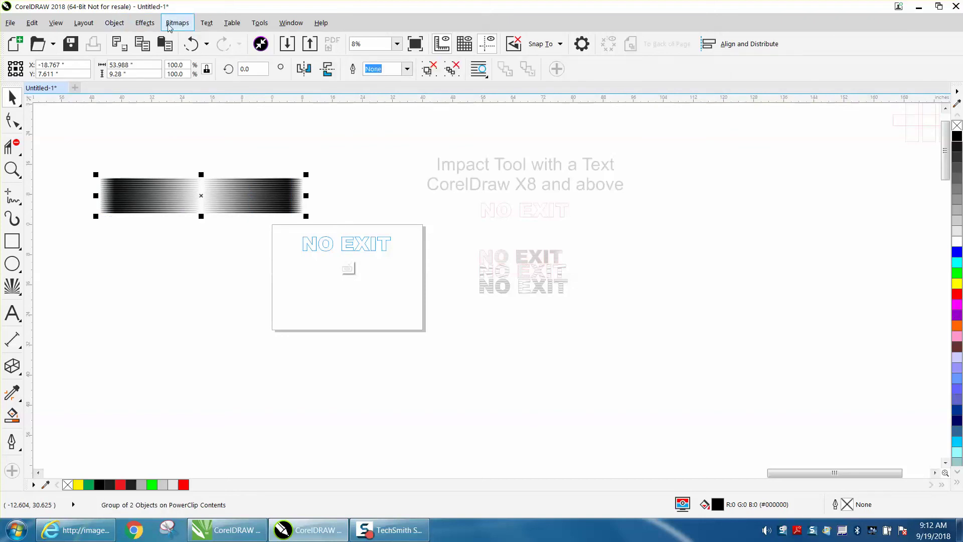
click(114, 22)
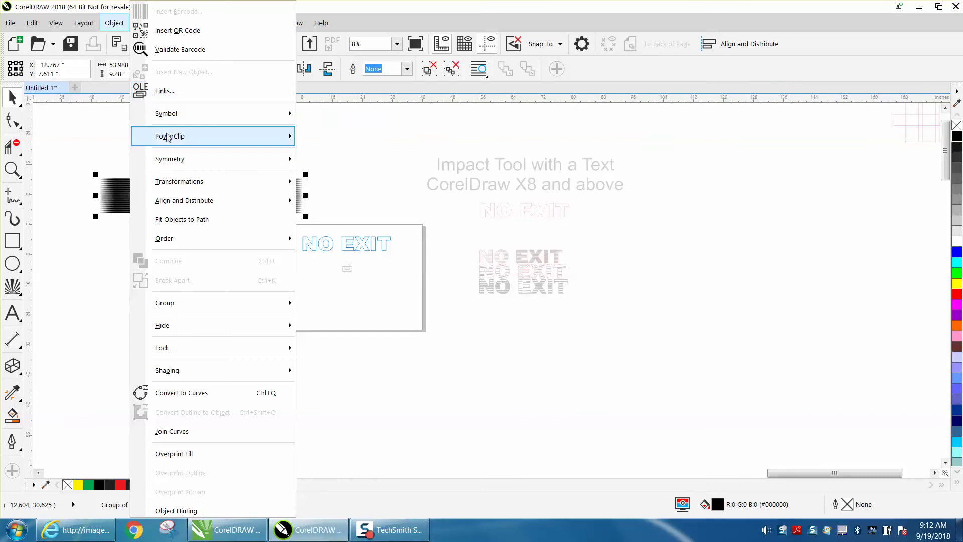
mouse_move(179, 138)
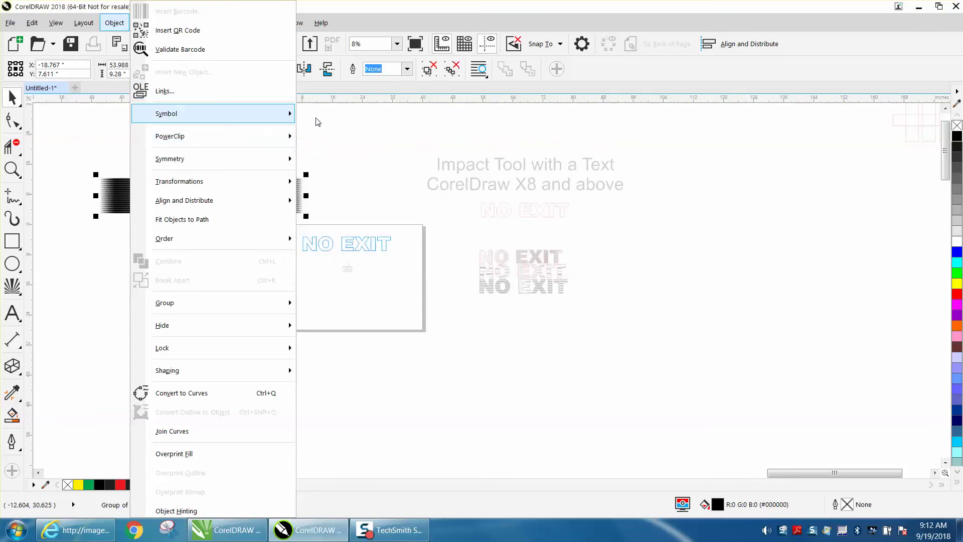
mouse_move(281, 114)
mouse_move(247, 139)
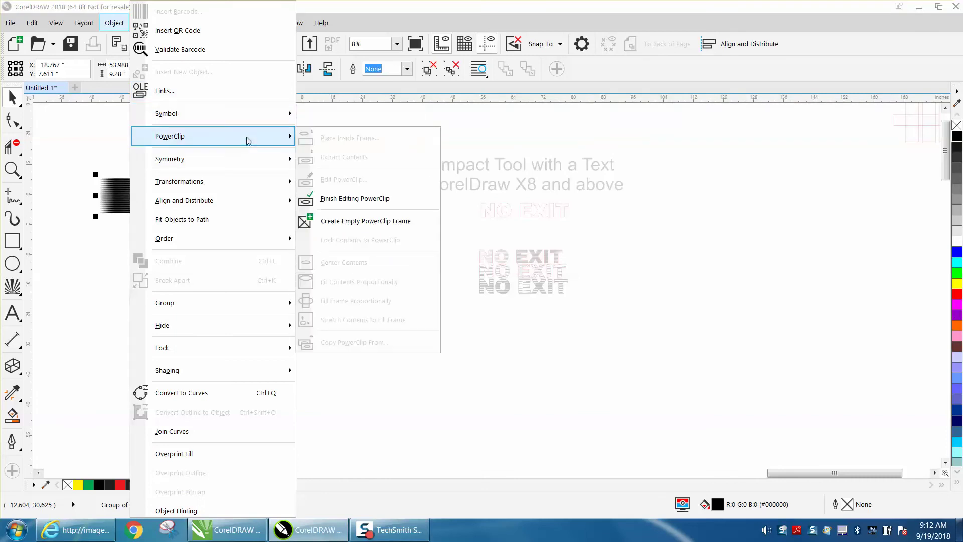
click(345, 120)
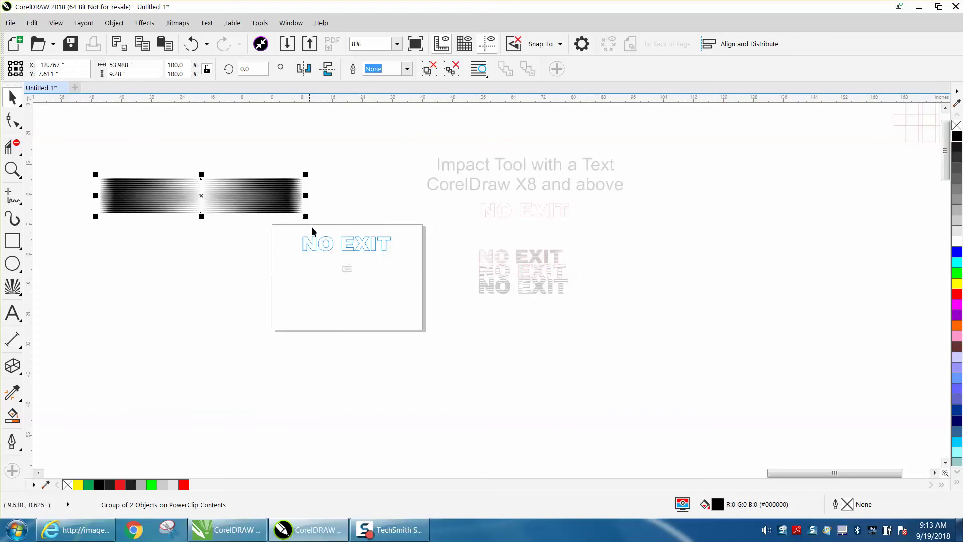
Step: Move the grouped impact shapes to the right so they sit above the page, and finish the NO EXIT PowerClip edit
click(347, 267)
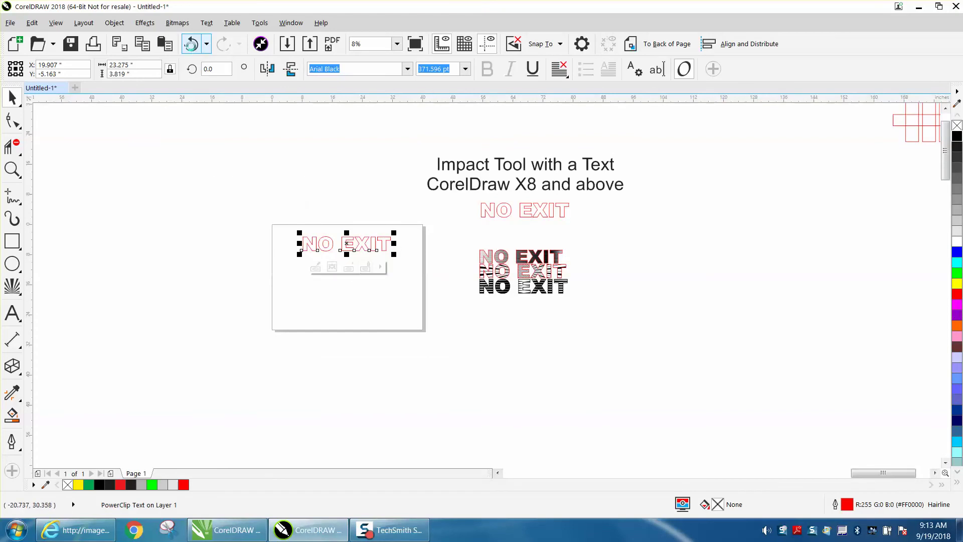
click(191, 44)
click(266, 188)
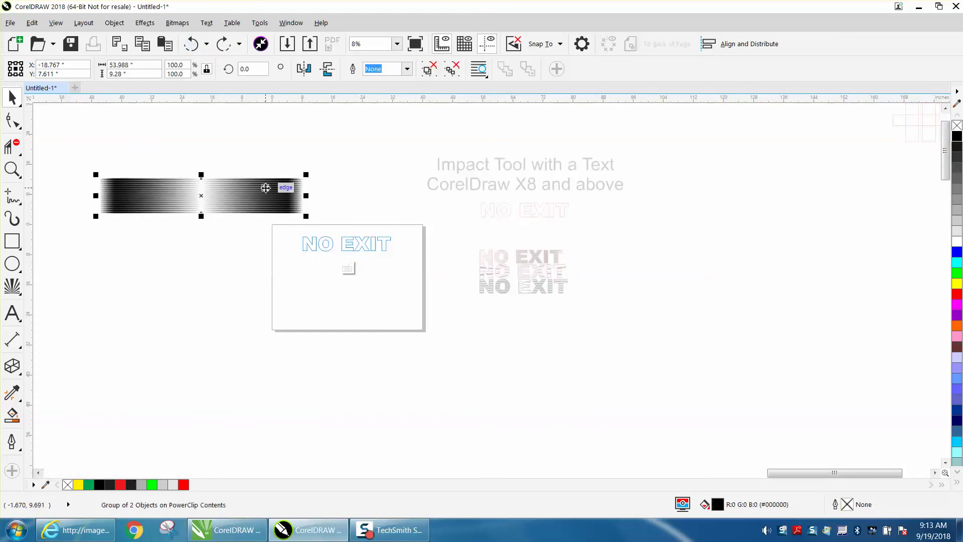
drag(266, 187, 339, 184)
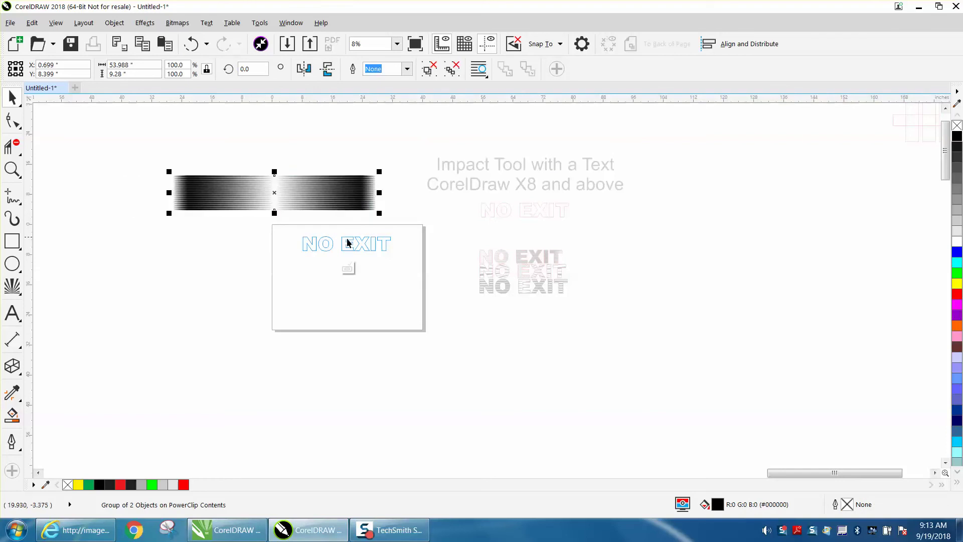
click(348, 269)
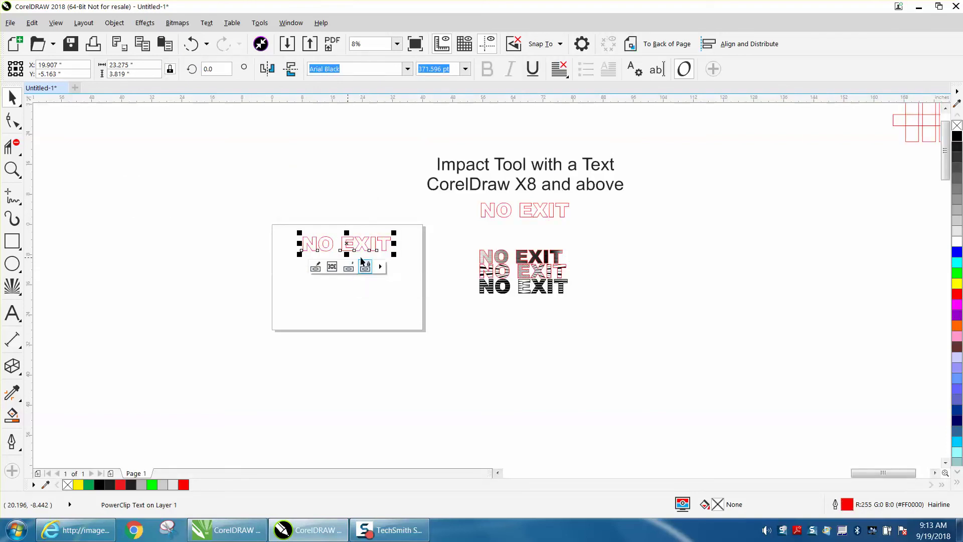
Step: Undo finishing the NO EXIT PowerClip edit, deselect the text, and finish editing again
click(191, 44)
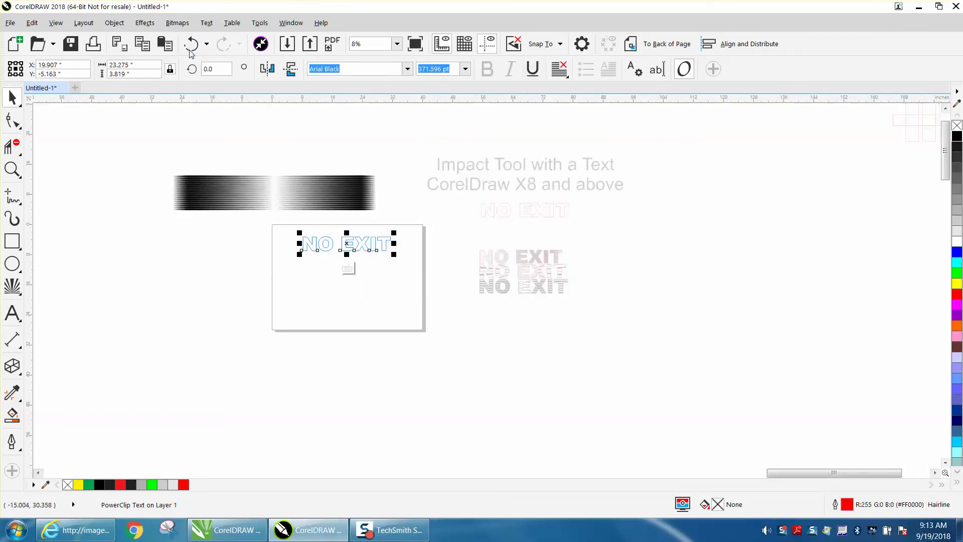
click(269, 240)
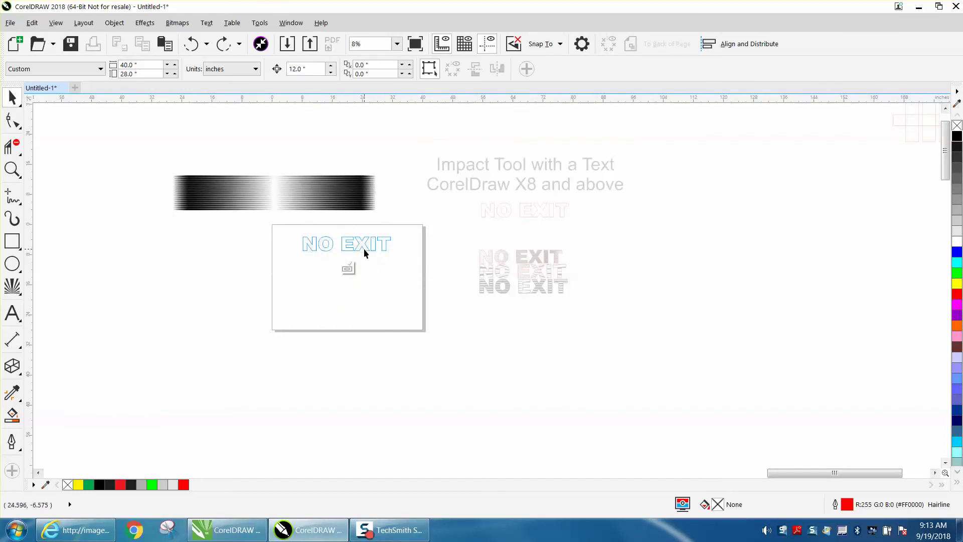
click(348, 269)
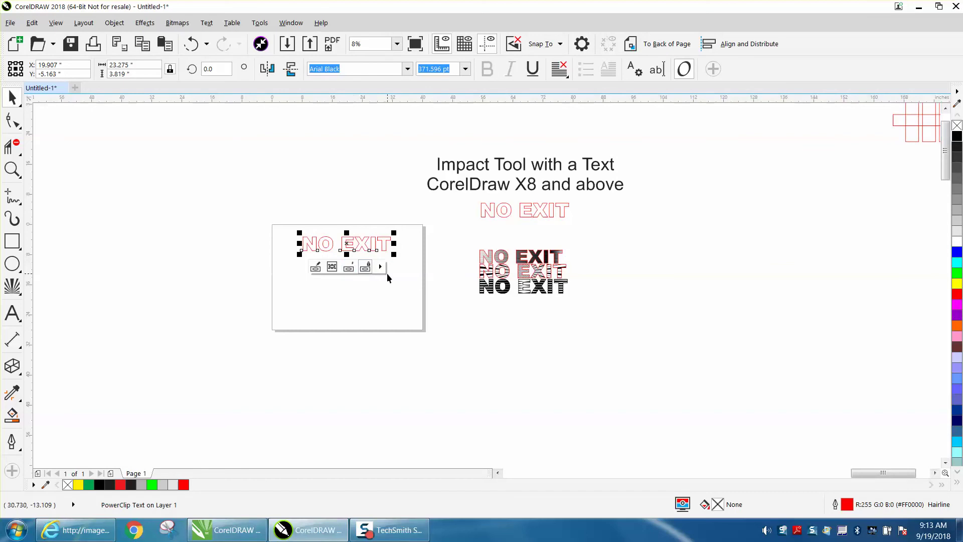
Step: Move the PowerClip NO EXIT text off the page to its upper left, and place a copy of the outlined NO EXIT below the page
drag(354, 243, 210, 151)
click(522, 209)
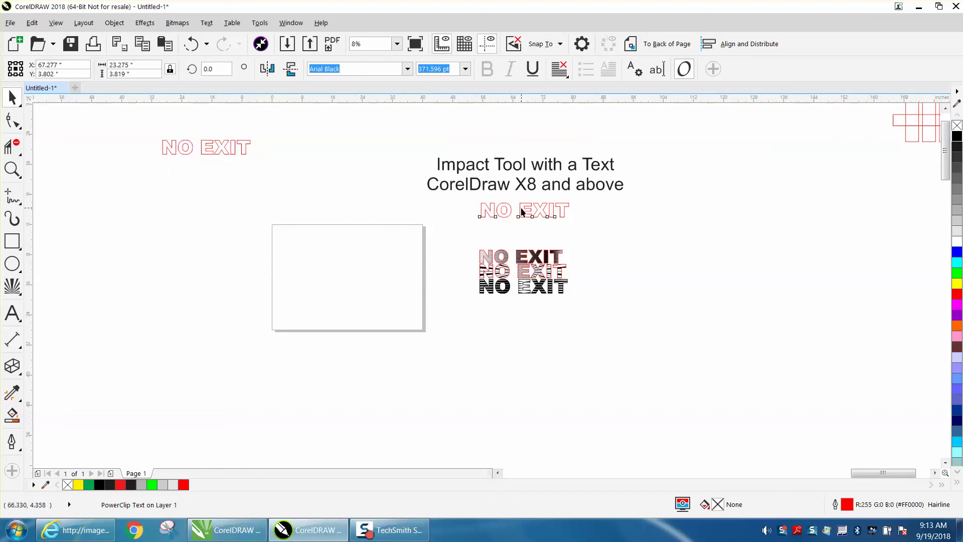
drag(524, 205, 369, 341)
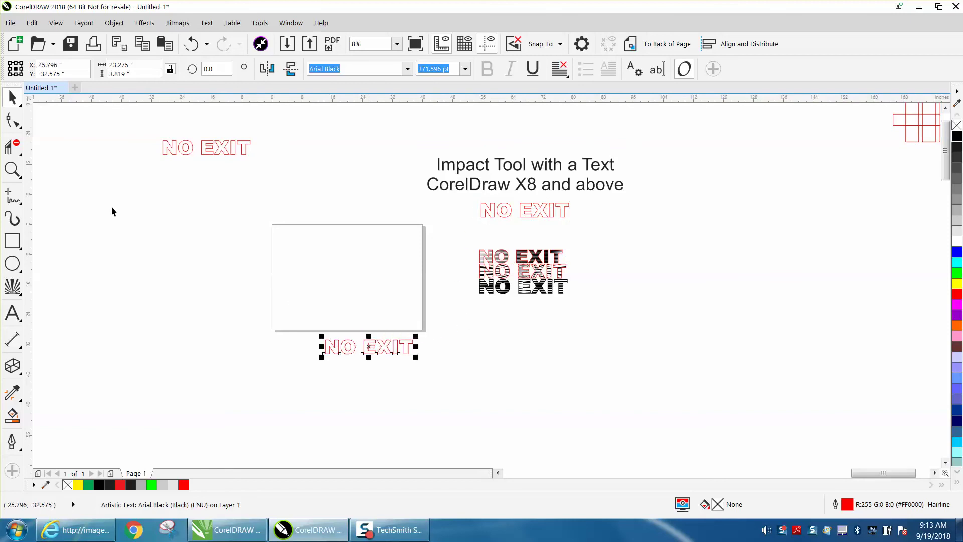
Step: Draw a parallel impact shape about 11 inches tall on the page and set its maximum line spacing to 0.5 inches
click(12, 286)
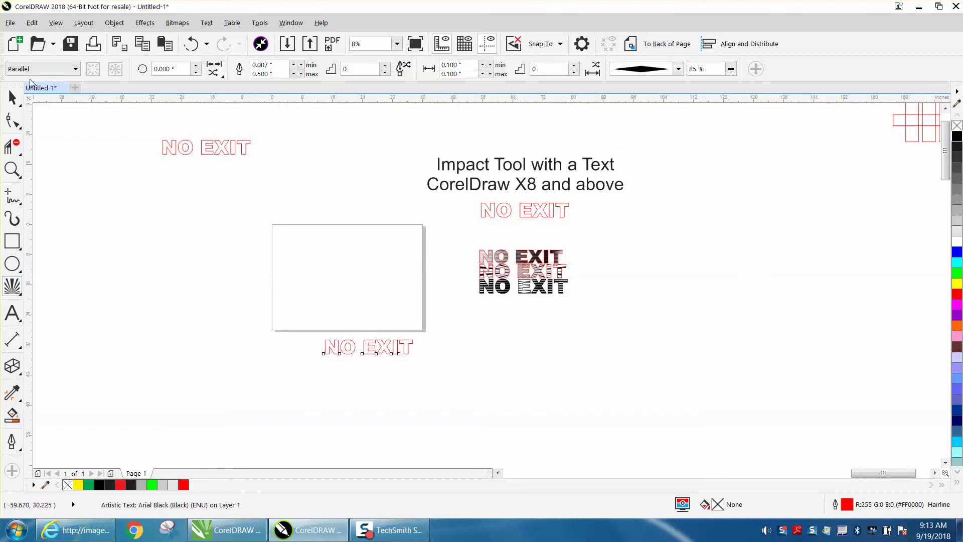
drag(284, 264, 397, 305)
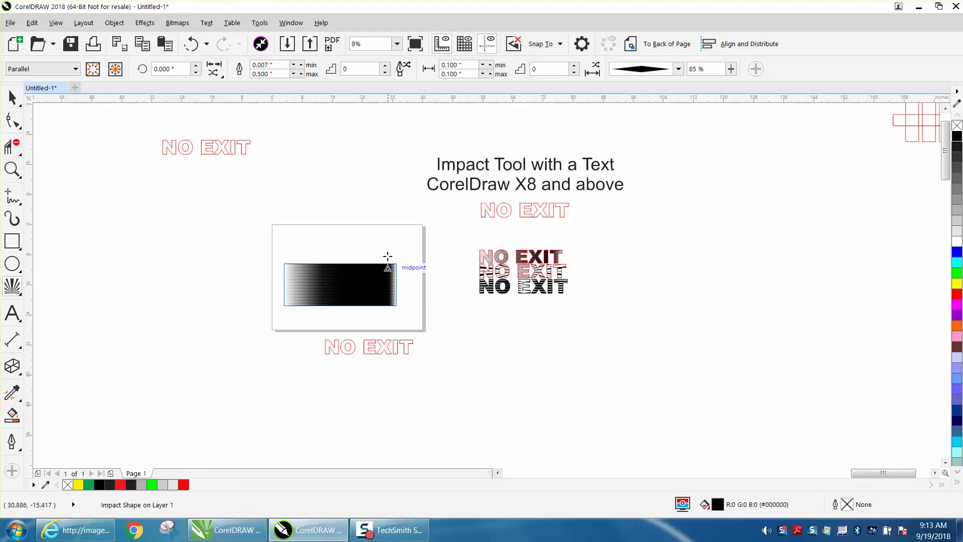
drag(465, 76, 422, 78)
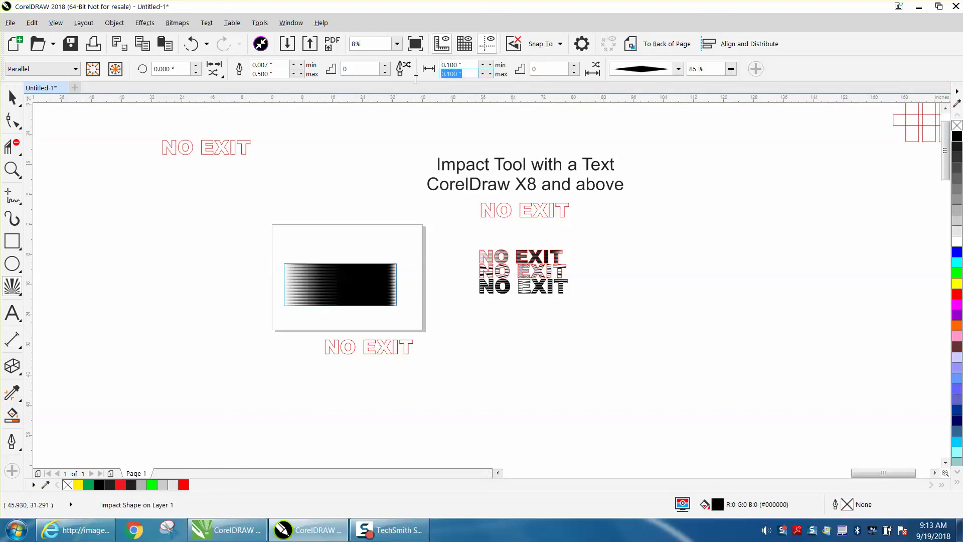
text(.5)
key(Return)
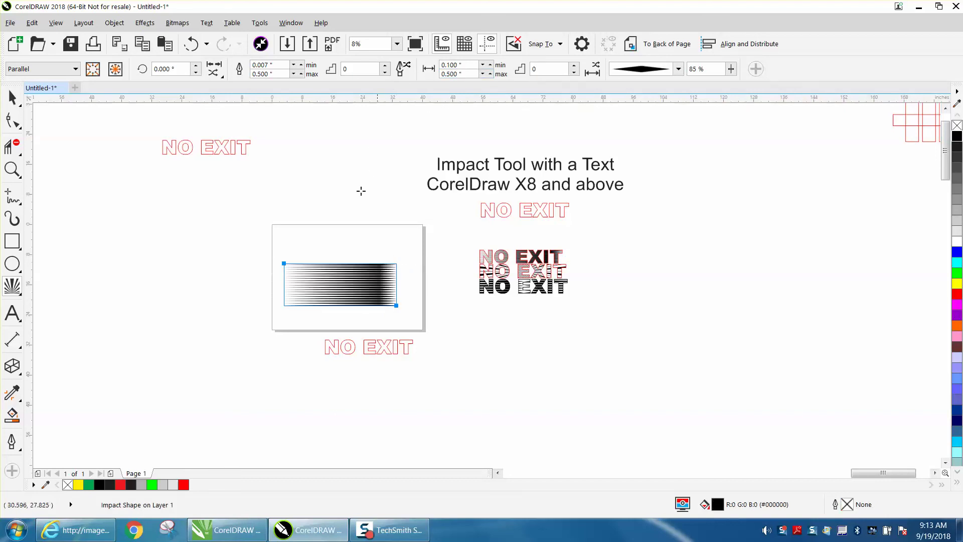
Step: Mirror a copy of the impact shape to its left, nudge it right to overlap the original, and group both
click(13, 97)
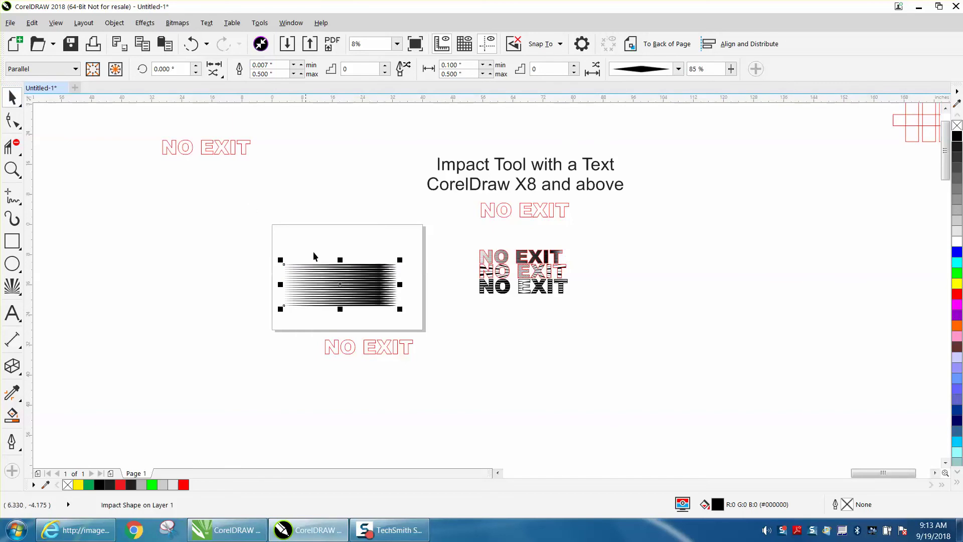
drag(400, 284, 267, 282)
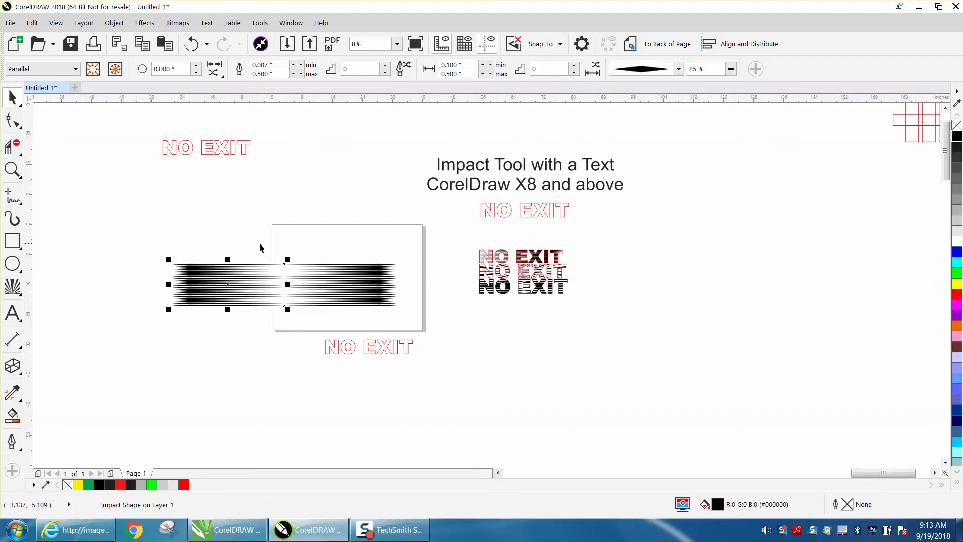
key(Right)
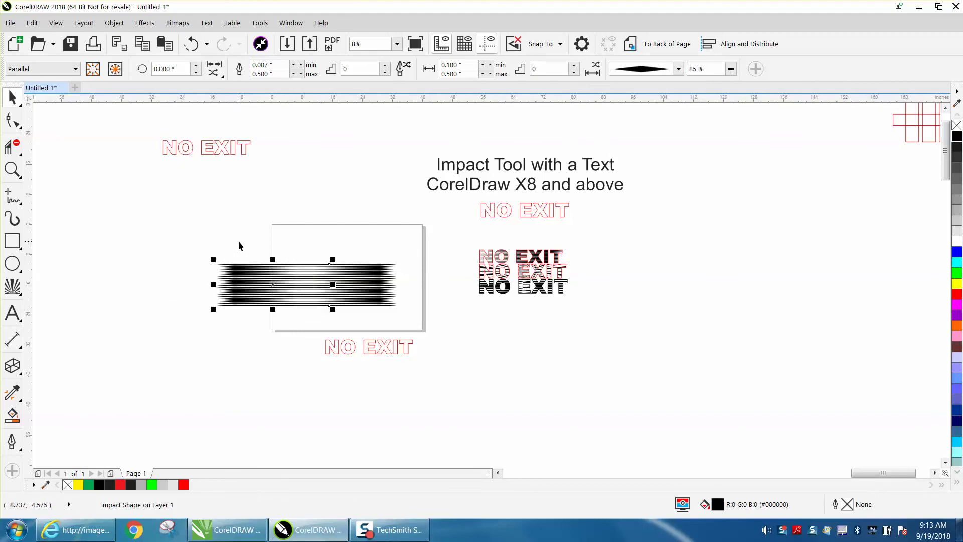
drag(186, 239, 423, 327)
key(ctrl+g)
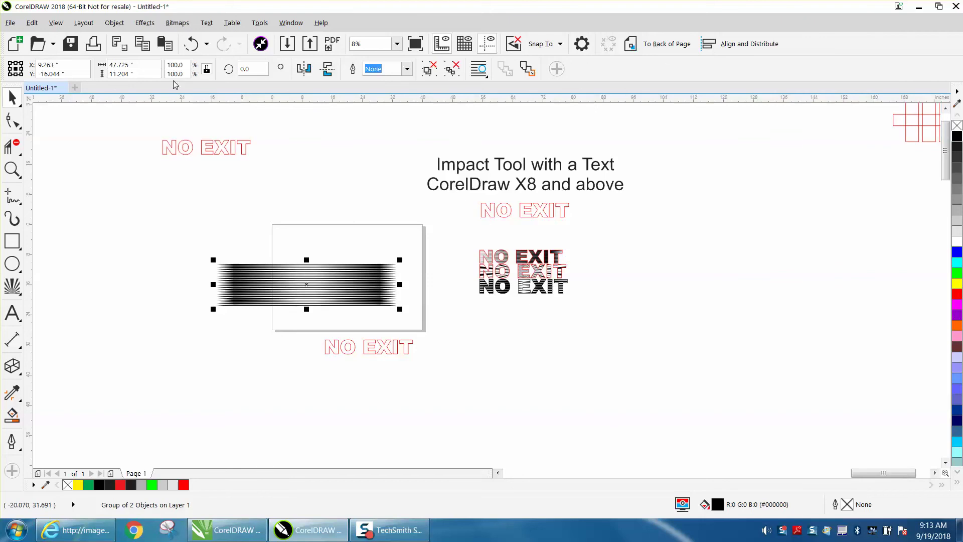
Step: PowerClip the grouped parallel impact shapes inside the NO EXIT outline text below the page
click(114, 23)
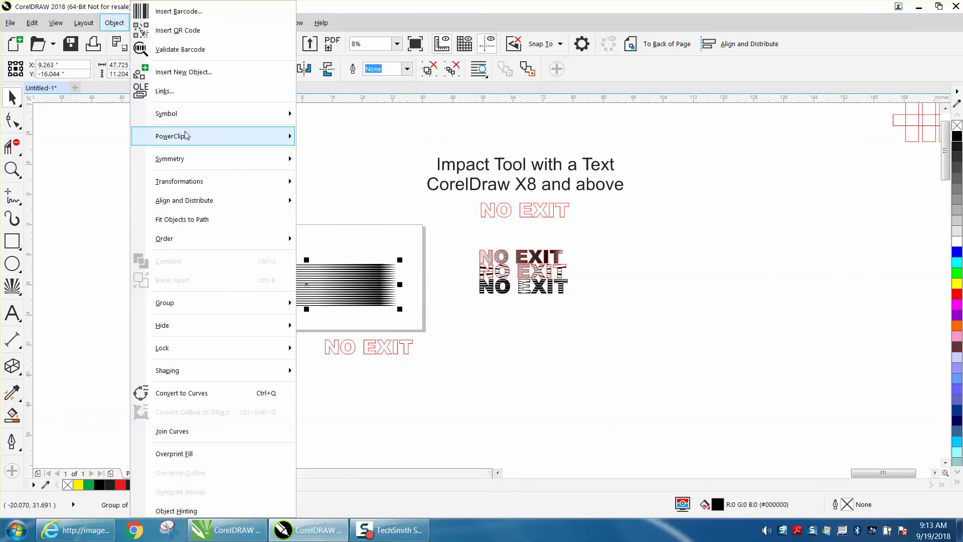
mouse_move(189, 139)
click(331, 139)
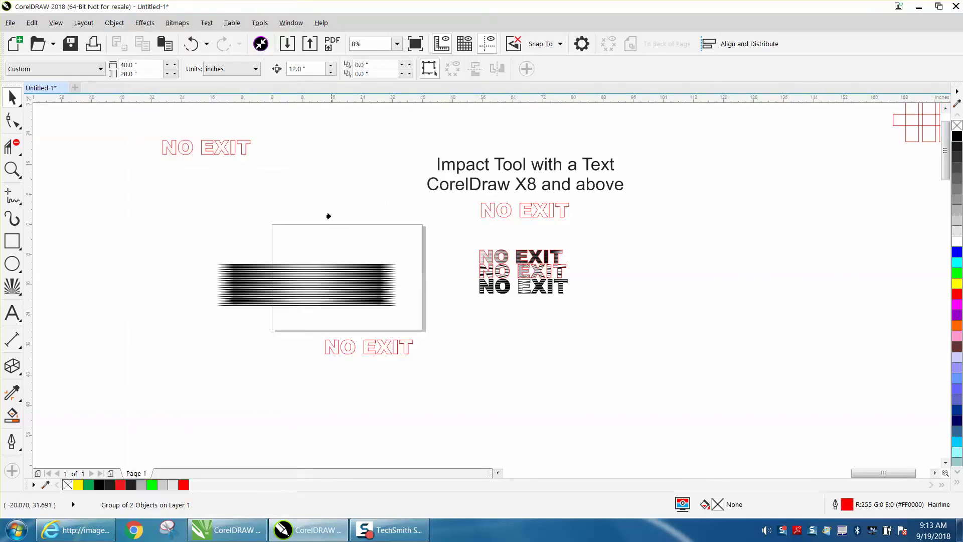
click(323, 344)
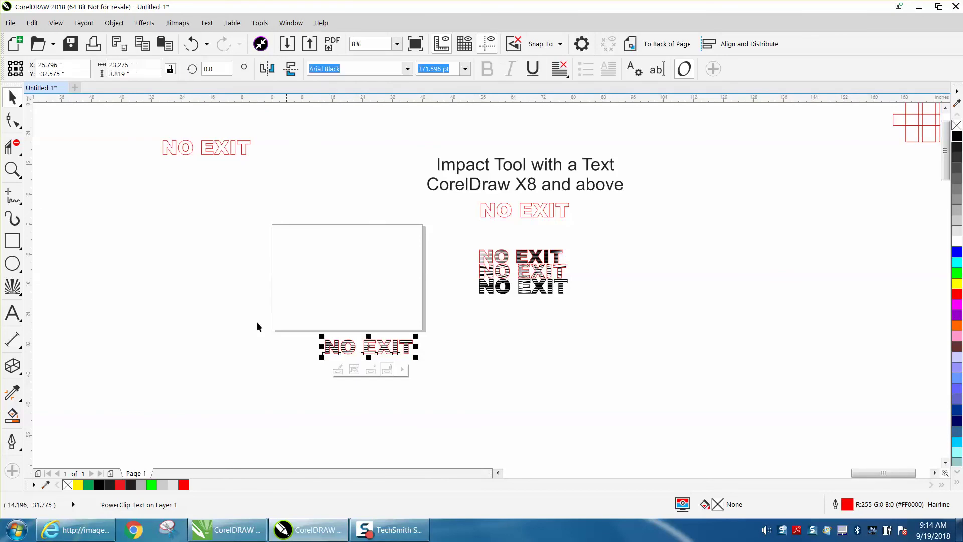
Step: Inspect the line-filled NO EXIT text below the page up close and delete it
click(12, 170)
drag(314, 327, 441, 366)
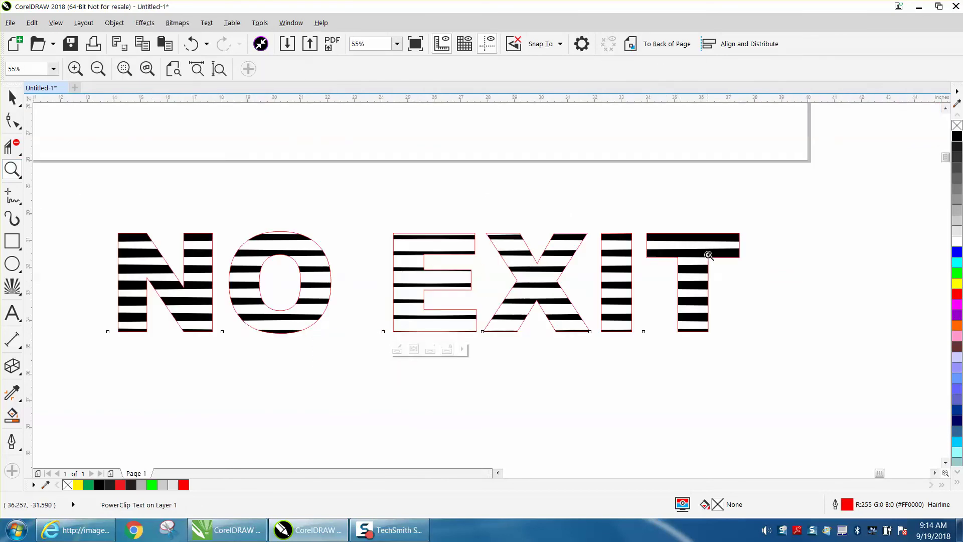
right_click(497, 270)
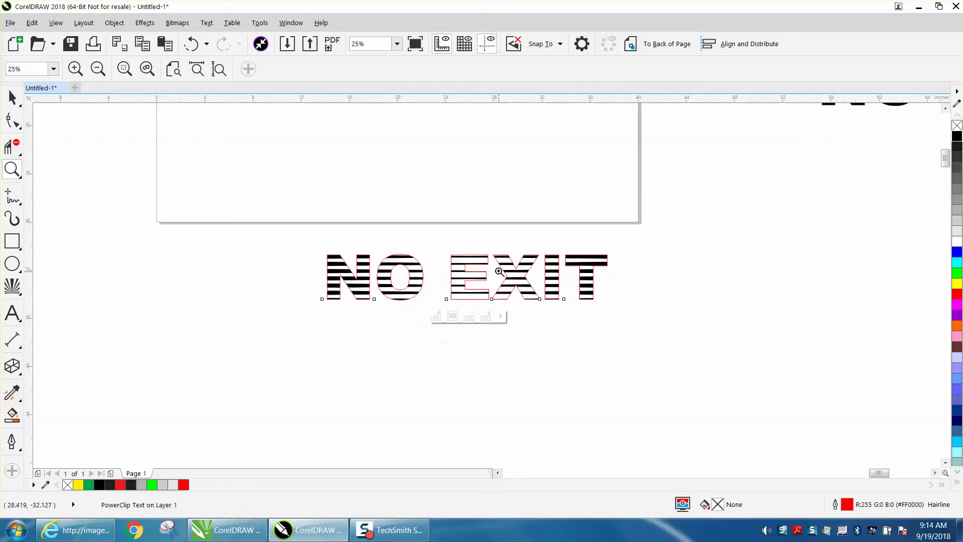
right_click(497, 270)
right_click(498, 270)
key(space)
click(20, 102)
click(75, 100)
key(space)
key(Delete)
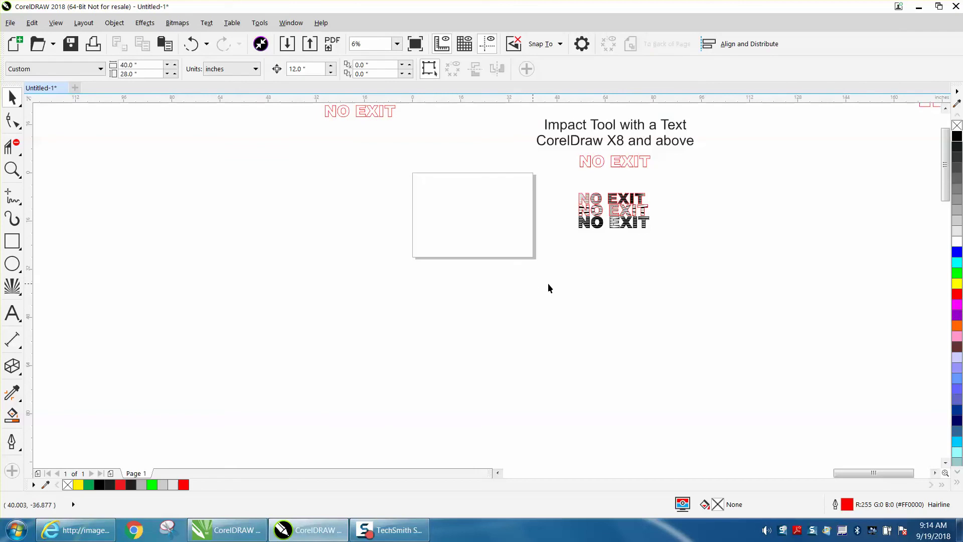
Step: Place a fresh copy of the outlined NO EXIT text just below the page
drag(597, 165, 467, 278)
click(13, 286)
click(12, 170)
click(551, 327)
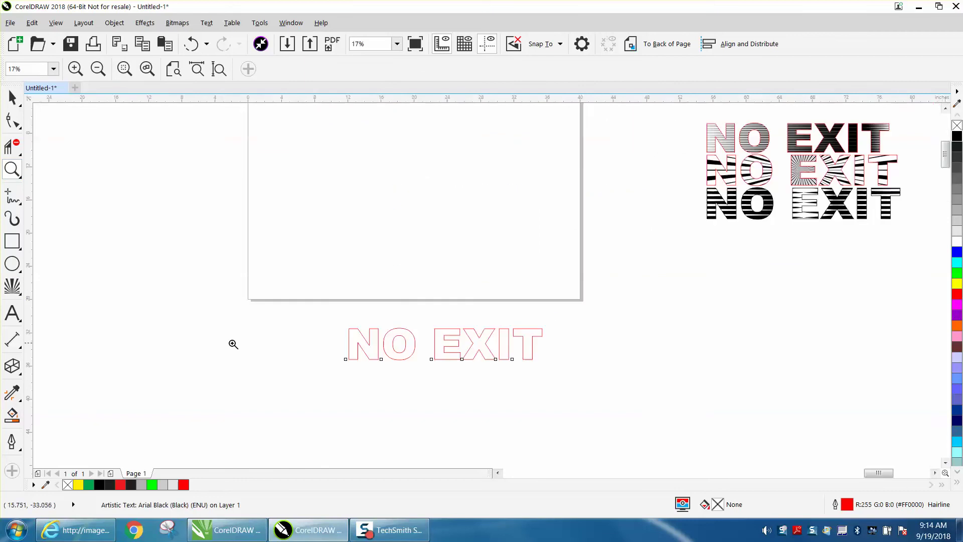
Step: Draw a radial impact shape with the Impact tool and center it on the page
click(13, 291)
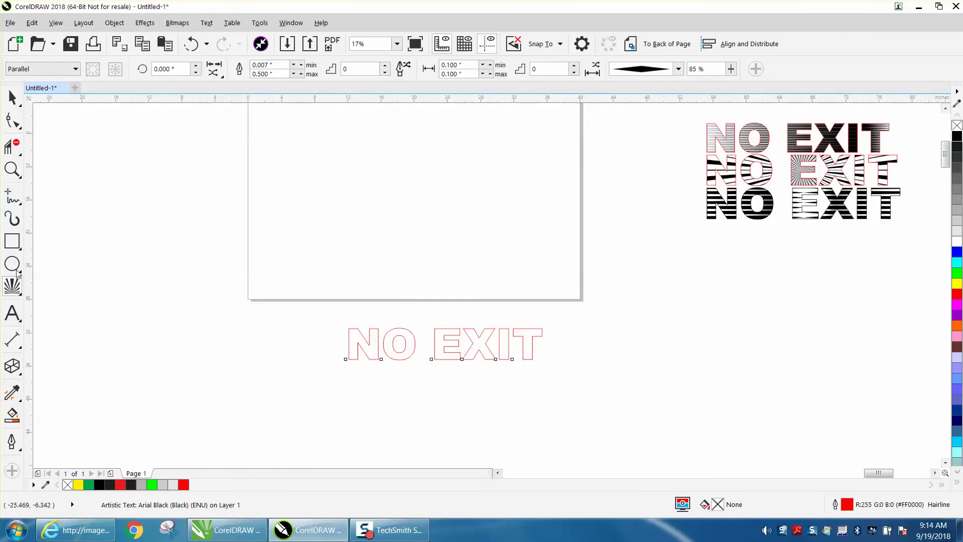
click(75, 69)
click(39, 95)
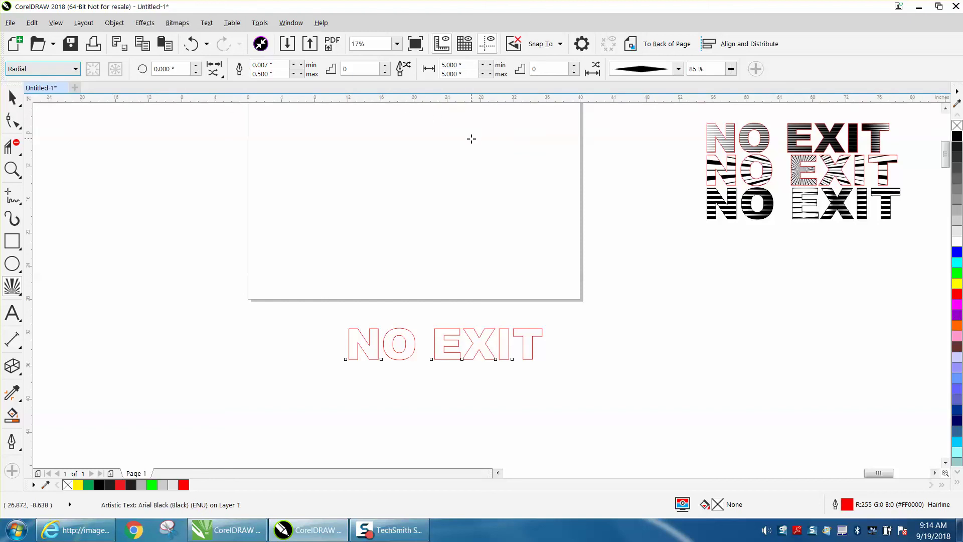
drag(474, 137, 402, 209)
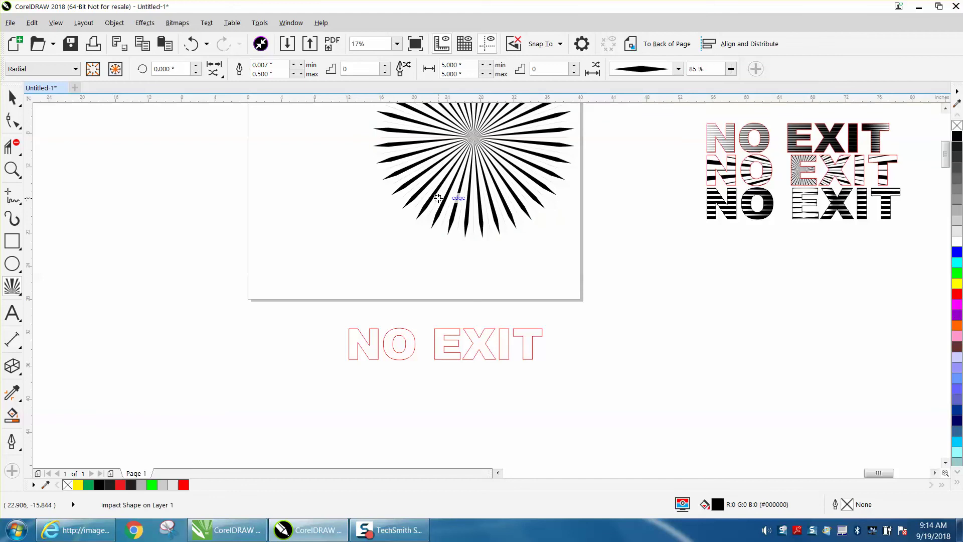
click(8, 99)
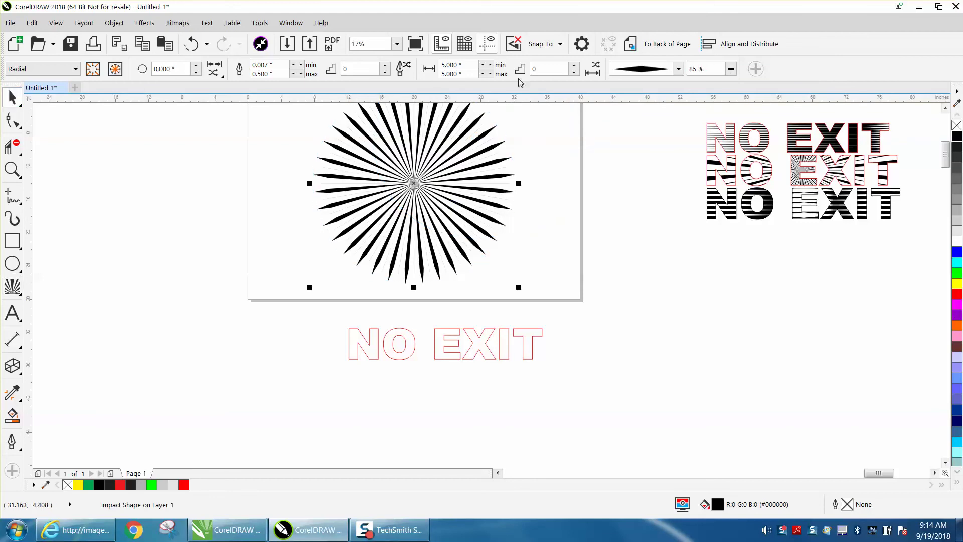
Step: Set the radial impact shape's minimum line spacing to 3° and its minimum line width to 0.057 inches
click(484, 67)
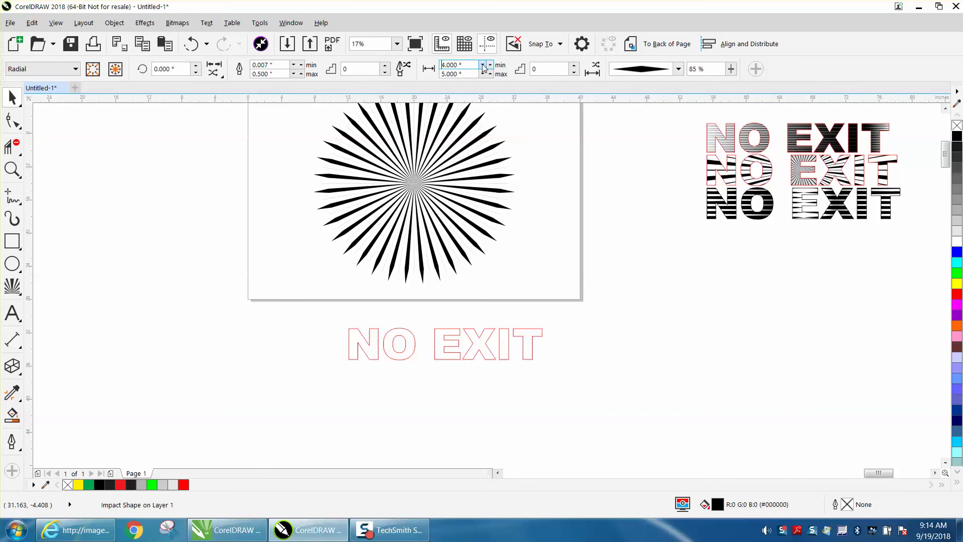
click(301, 65)
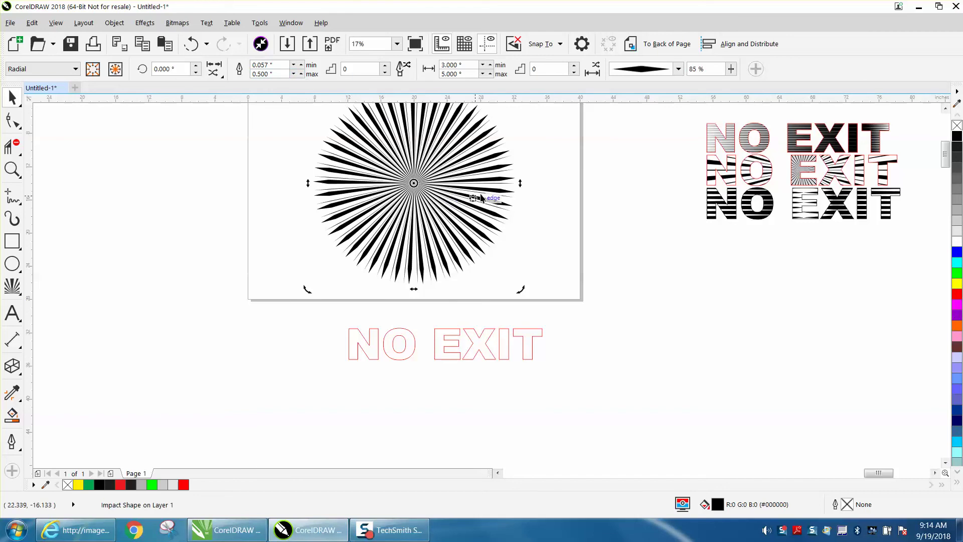
click(577, 175)
Step: Nudge the radial shape slightly down and move the outlined NO EXIT text up and left, closer beneath it
click(428, 186)
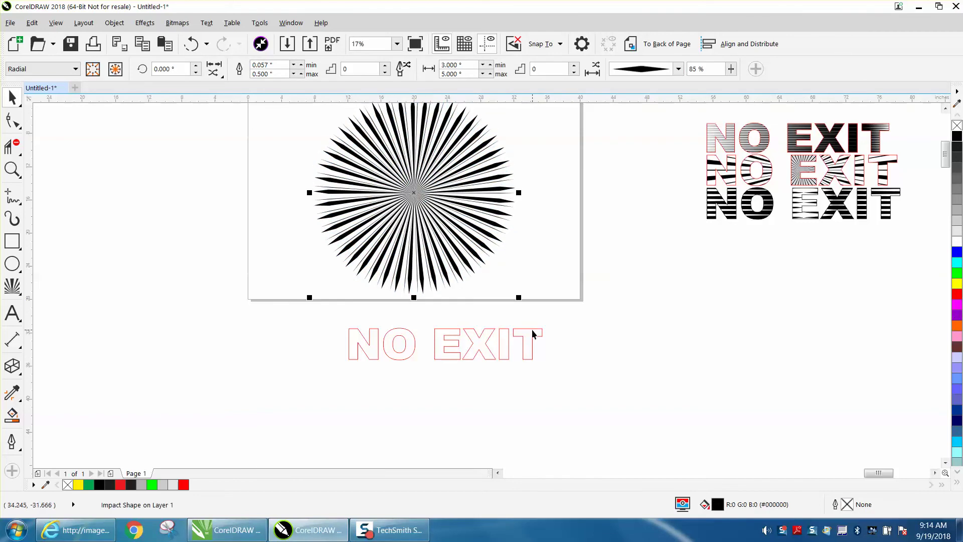
drag(533, 335, 516, 317)
Step: PowerClip the radial impact shape inside the outlined NO EXIT text below the page
click(436, 212)
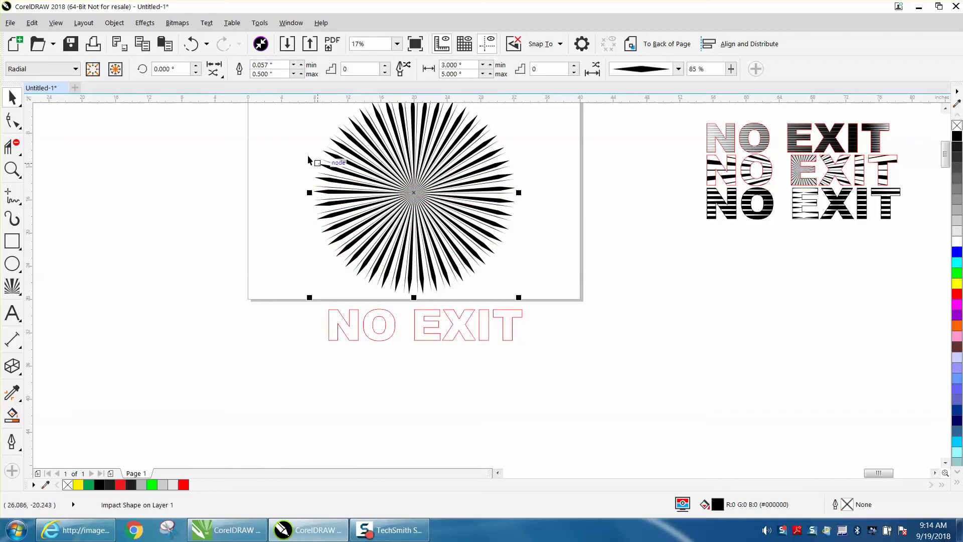
click(119, 23)
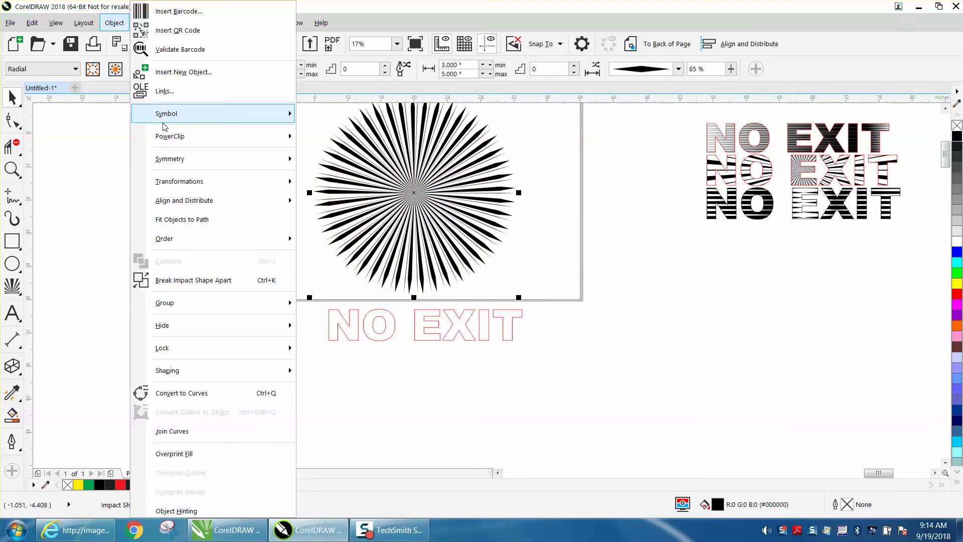
mouse_move(173, 137)
click(318, 135)
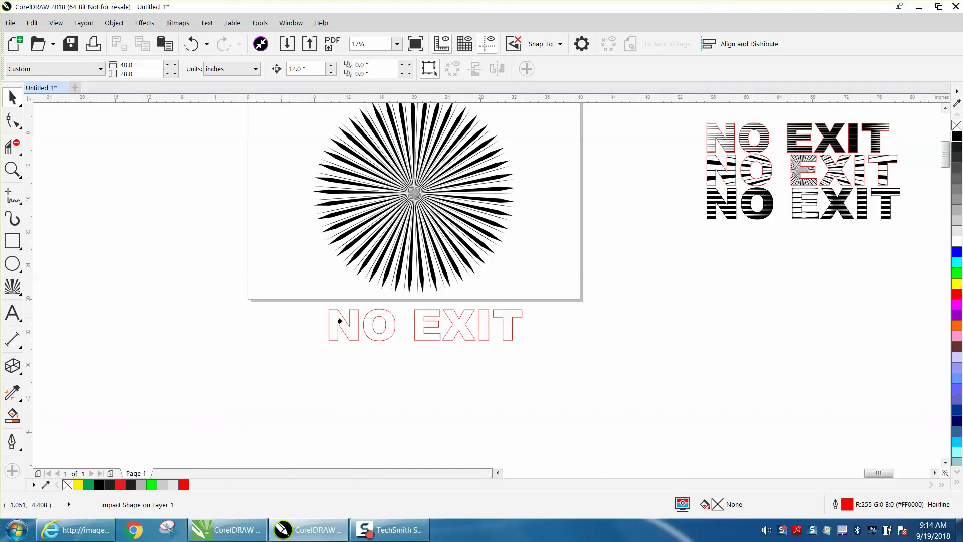
click(347, 328)
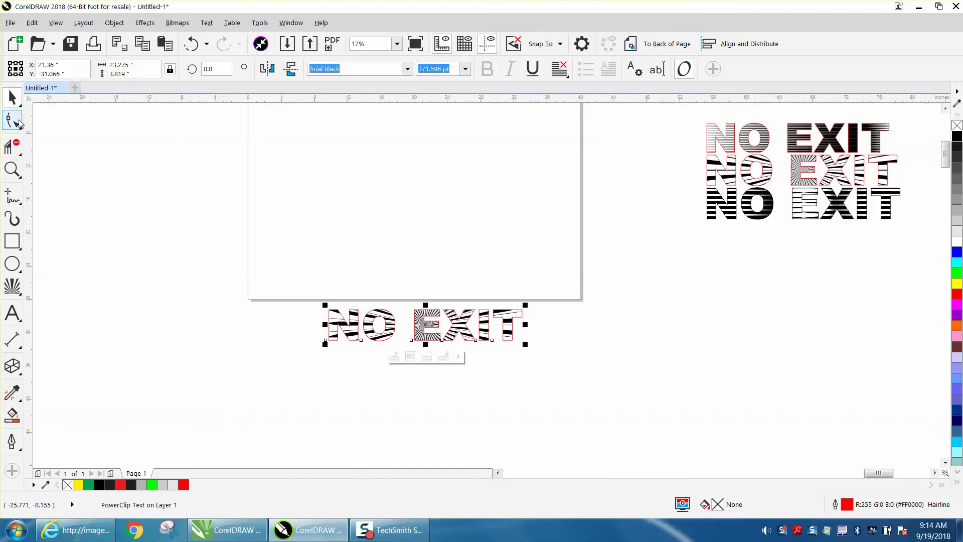
Step: Give the radial-filled NO EXIT text below the page a black outline 0.125 inches wide
click(12, 169)
drag(314, 295, 545, 358)
click(12, 98)
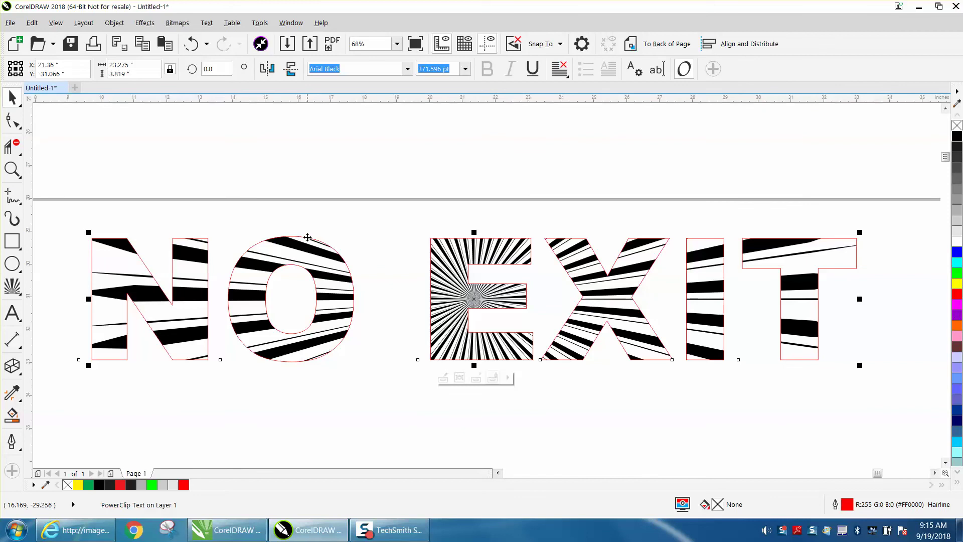
right_click(957, 139)
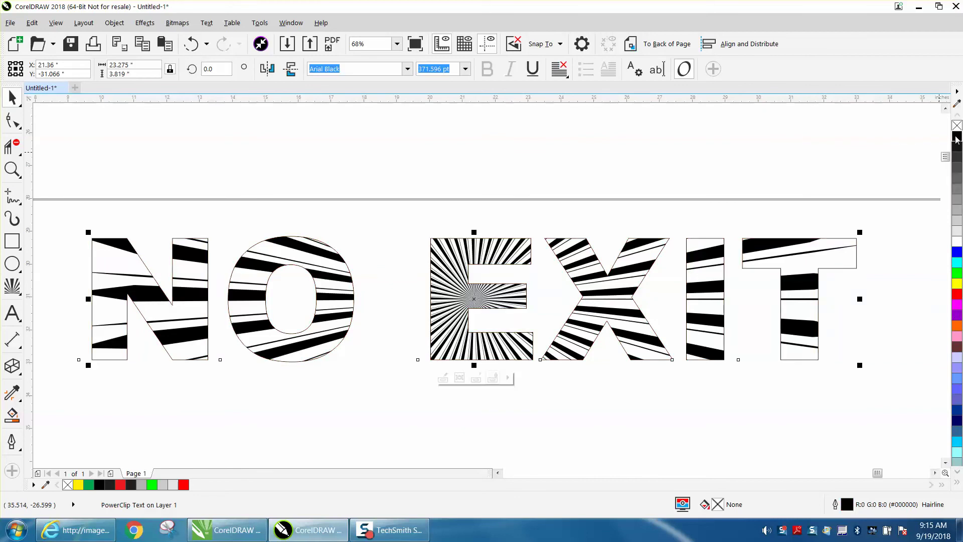
double_click(848, 504)
click(414, 192)
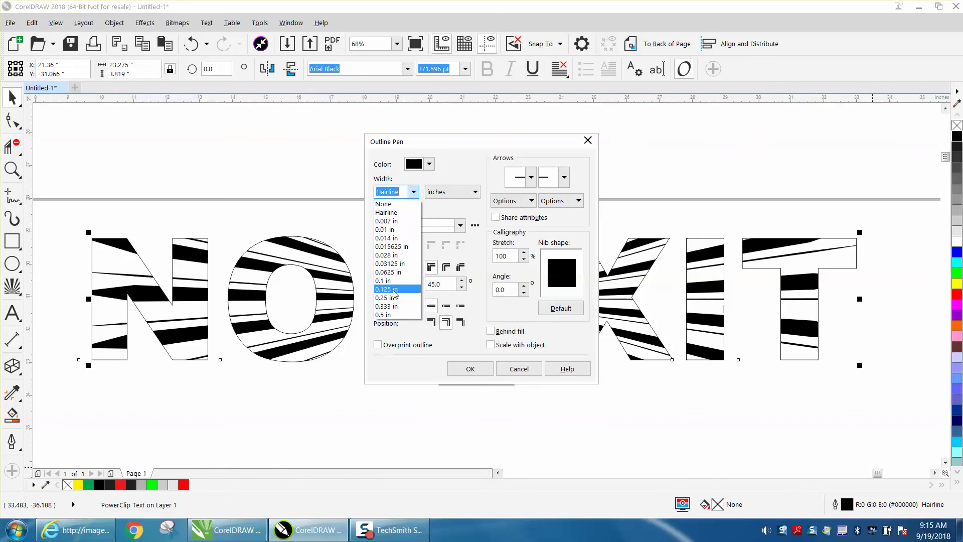
click(397, 300)
click(471, 368)
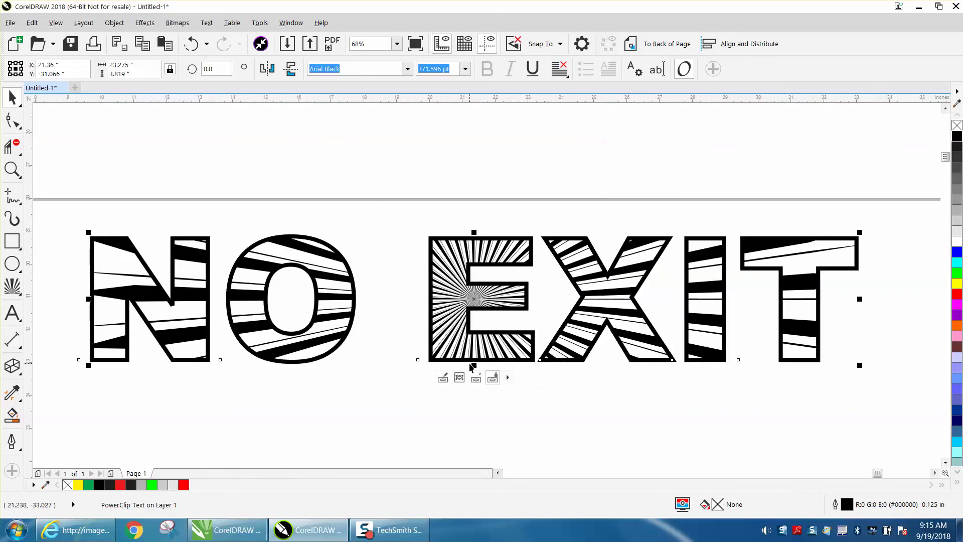
click(388, 355)
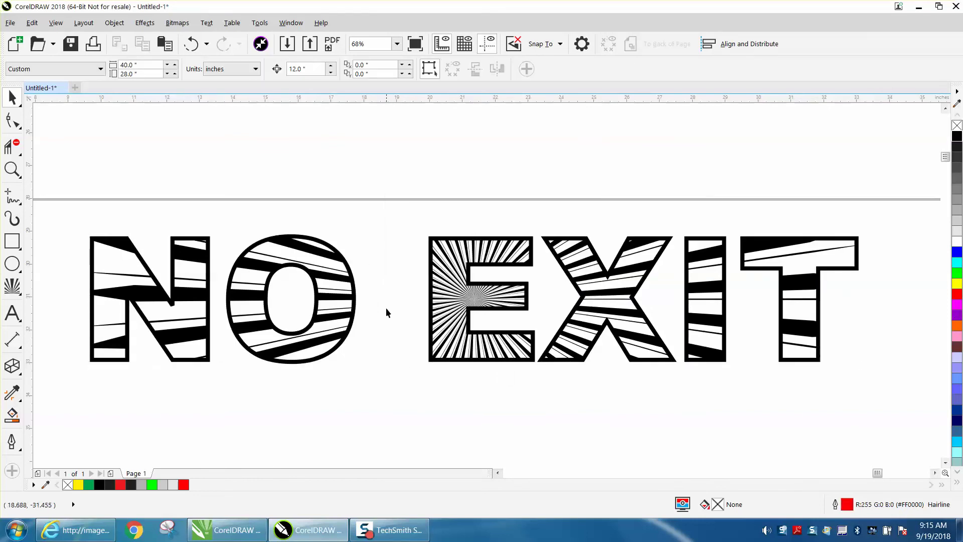
scroll(380, 271, down, 3)
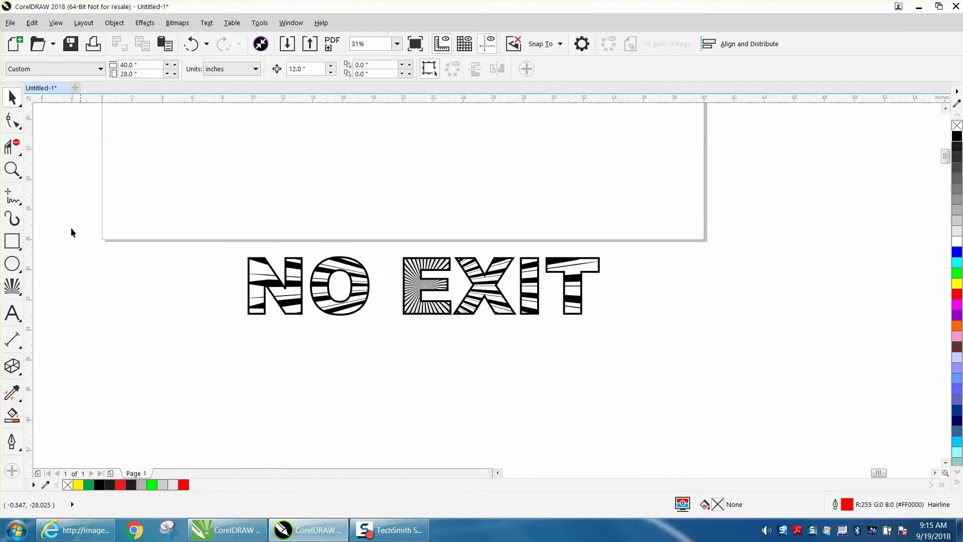
click(12, 170)
drag(216, 240, 640, 347)
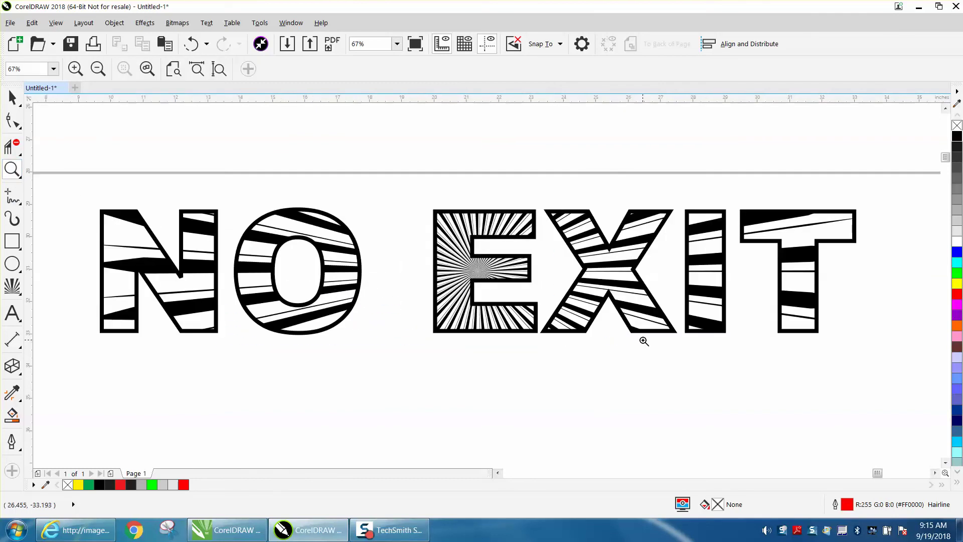